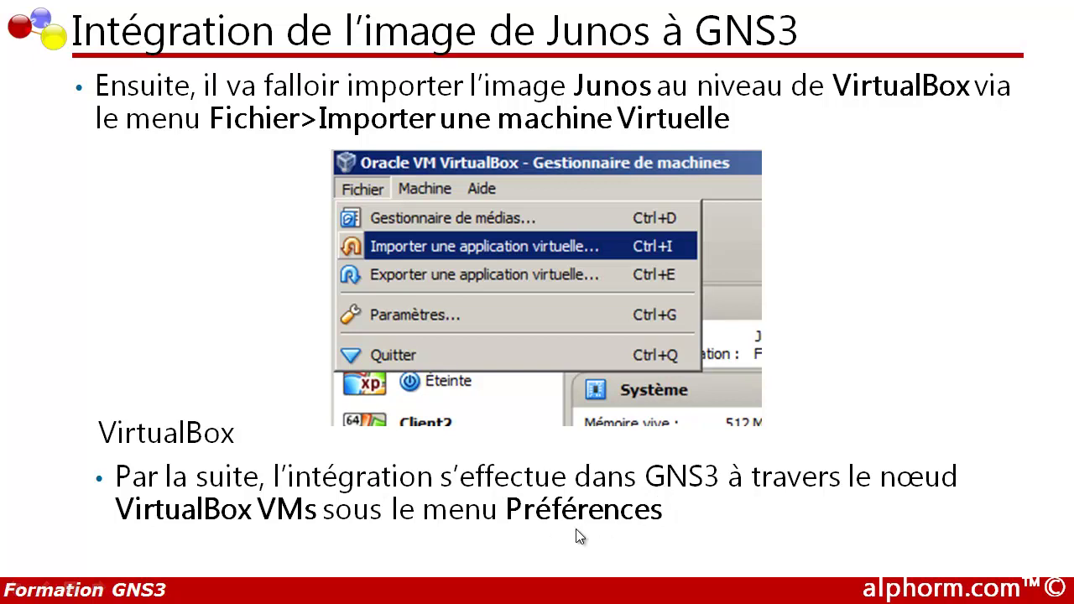
Leave the Junos-integration slideshow and show the Windows Start screen
{"action": "key", "text": "super"}
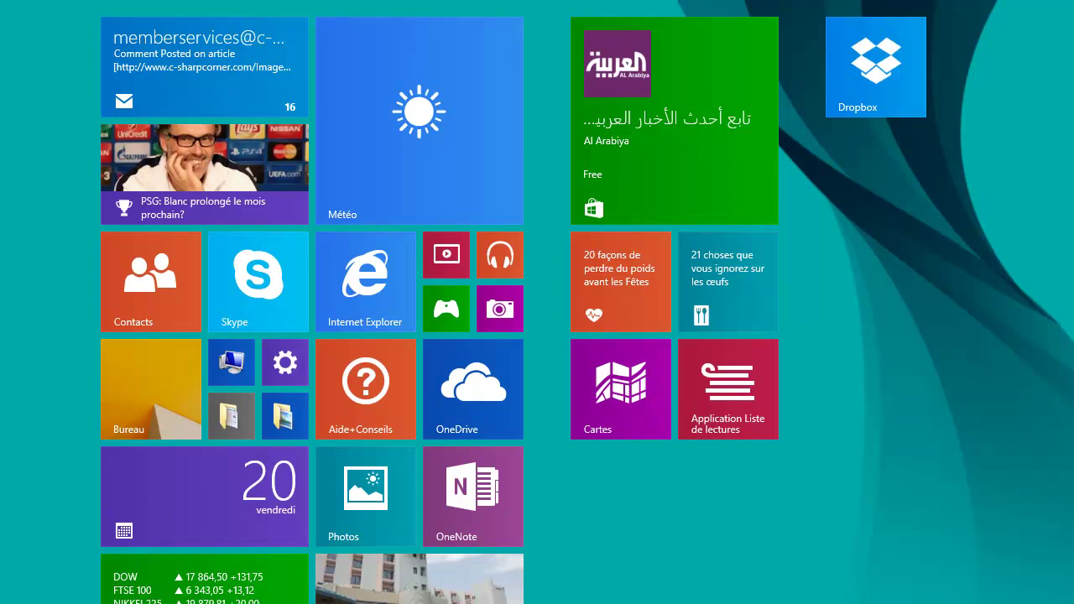
Find the Juniper JunOS Olive image in W:\temp and confirm in its properties that it is an .ova file
{"action": "key", "text": "super+x"}
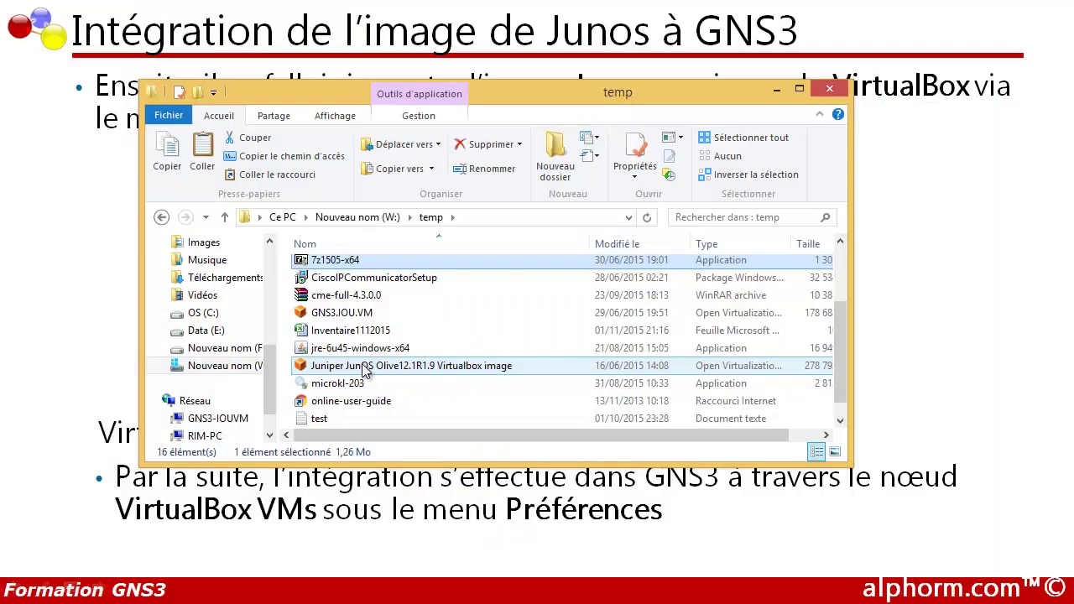
{"action": "left_click", "coordinate": [365, 369]}
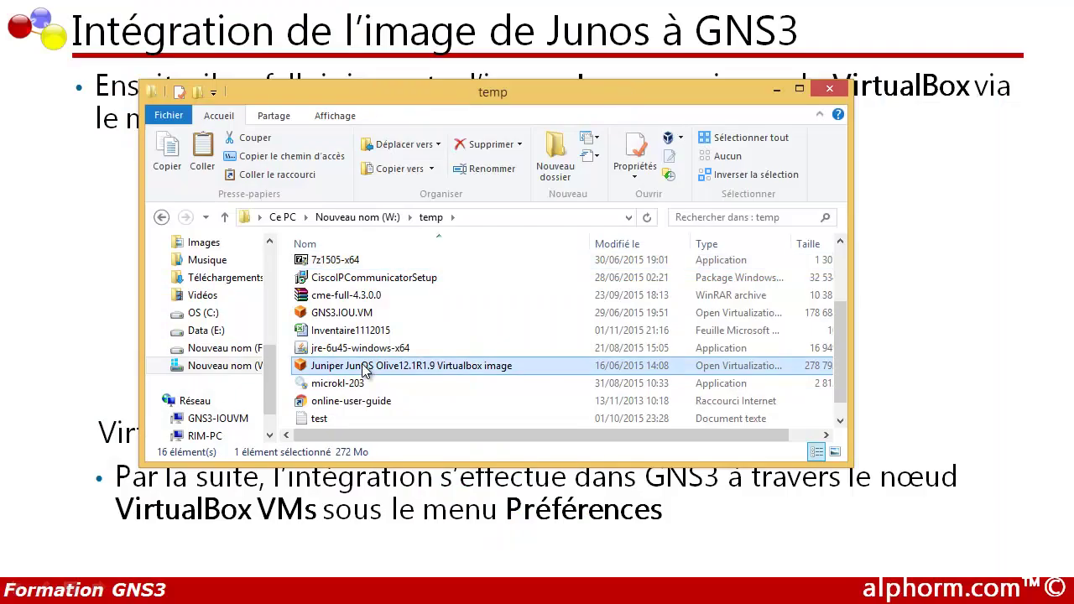
{"action": "right_click", "coordinate": [365, 369]}
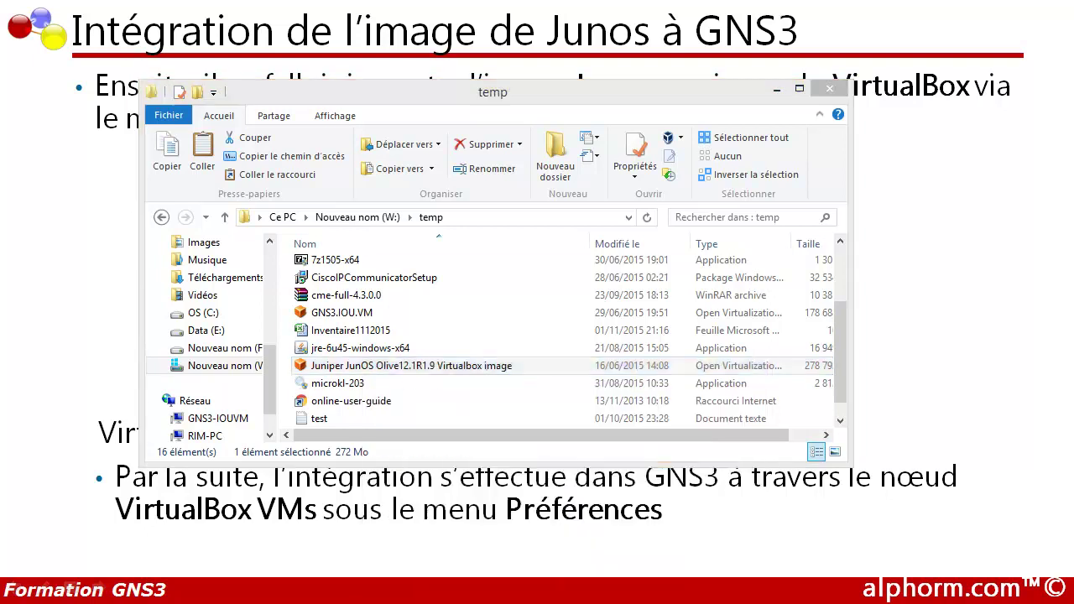
{"action": "left_click_drag", "start_coordinate": [424, 233], "coordinate": [422, 144]}
{"action": "left_click_drag", "start_coordinate": [599, 237], "coordinate": [643, 236]}
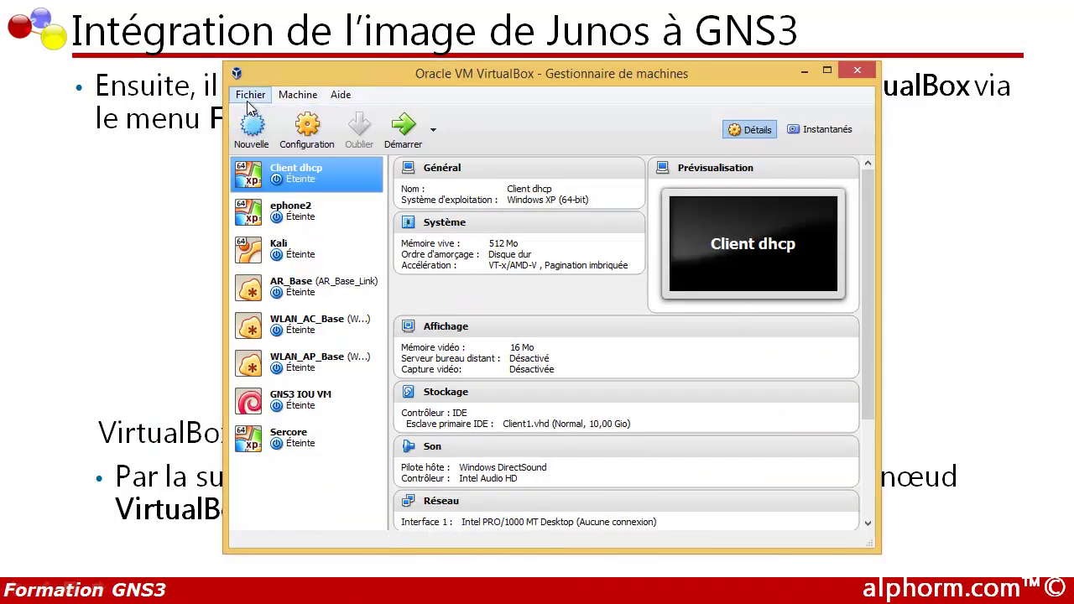
Choose W:\temp\Juniper JunOS Olive image .ova as the virtual appliance to import
{"action": "left_click", "coordinate": [250, 95]}
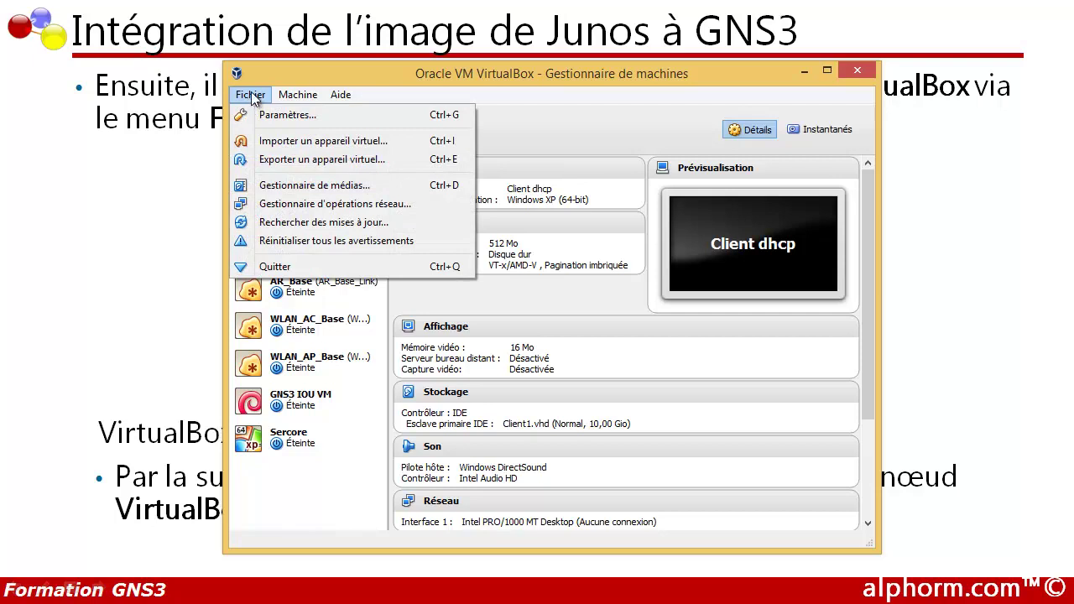
{"action": "left_click", "coordinate": [270, 141]}
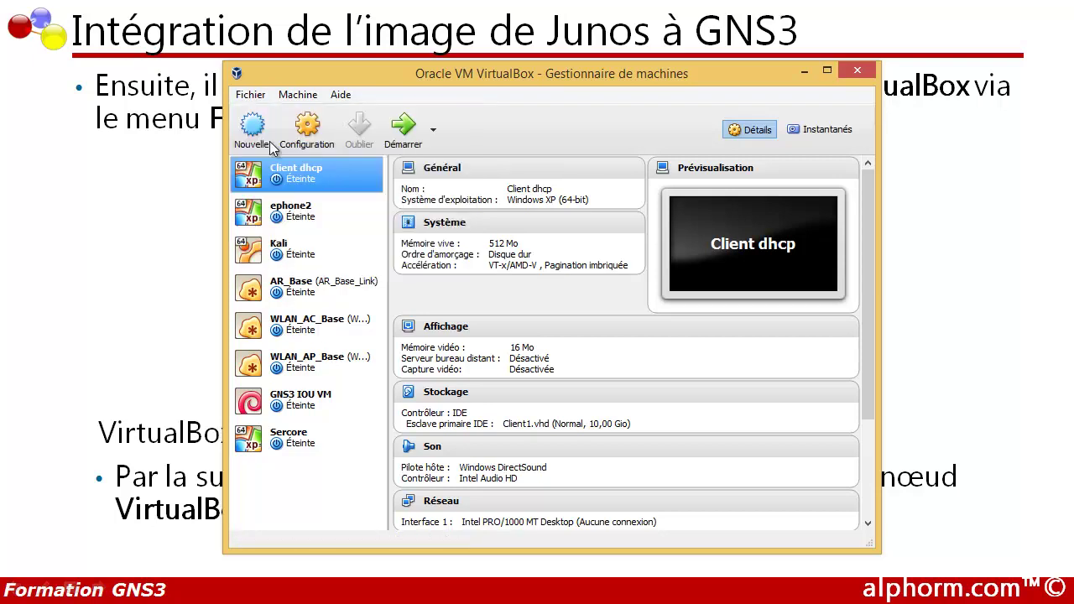
{"action": "left_click", "coordinate": [713, 261]}
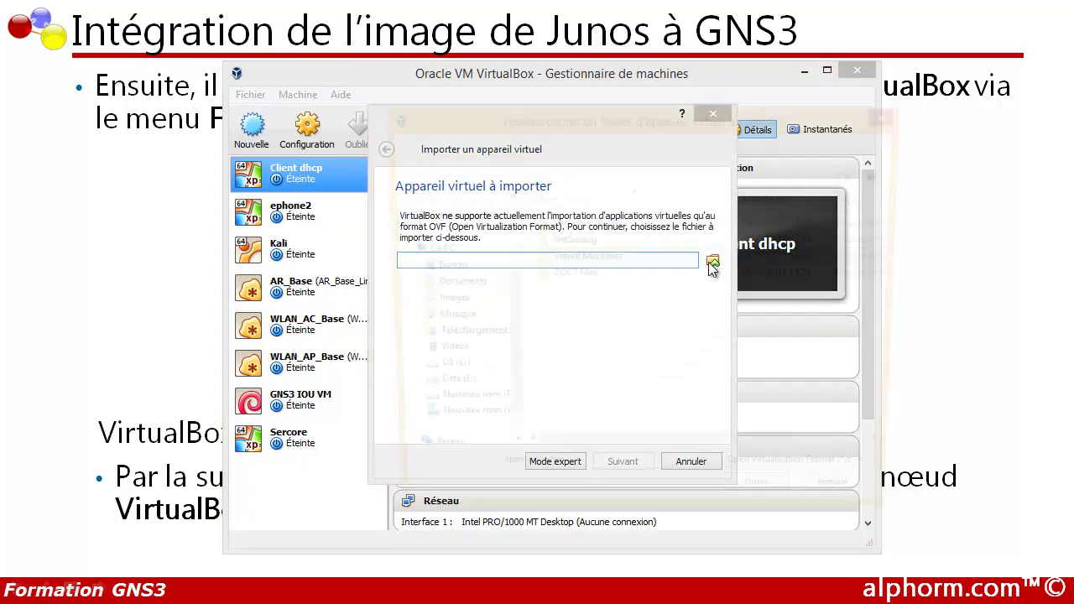
{"action": "left_click_drag", "start_coordinate": [509, 333], "coordinate": [513, 426]}
{"action": "left_click", "coordinate": [464, 390]}
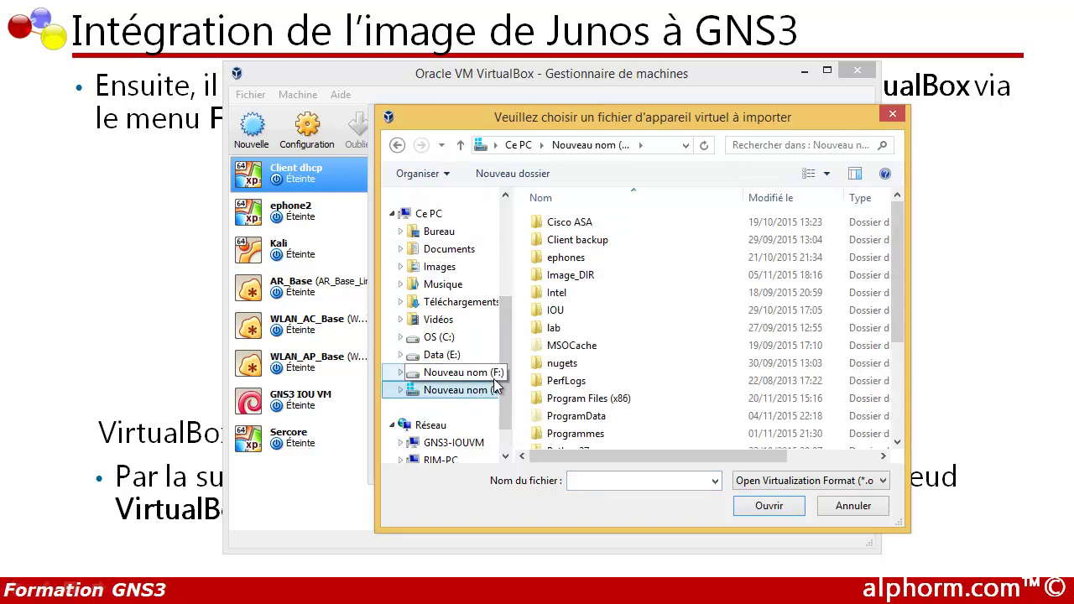
{"action": "scroll", "coordinate": [541, 391], "scroll_direction": "down", "scroll_amount": 3}
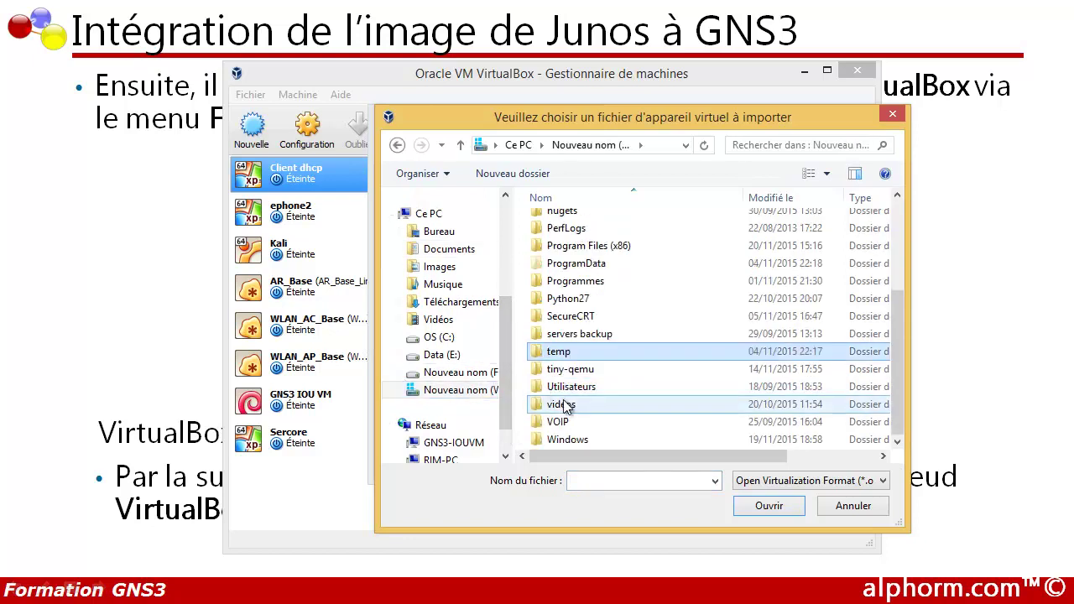
{"action": "double_click", "coordinate": [558, 353]}
{"action": "left_click", "coordinate": [561, 334]}
{"action": "double_click", "coordinate": [561, 333]}
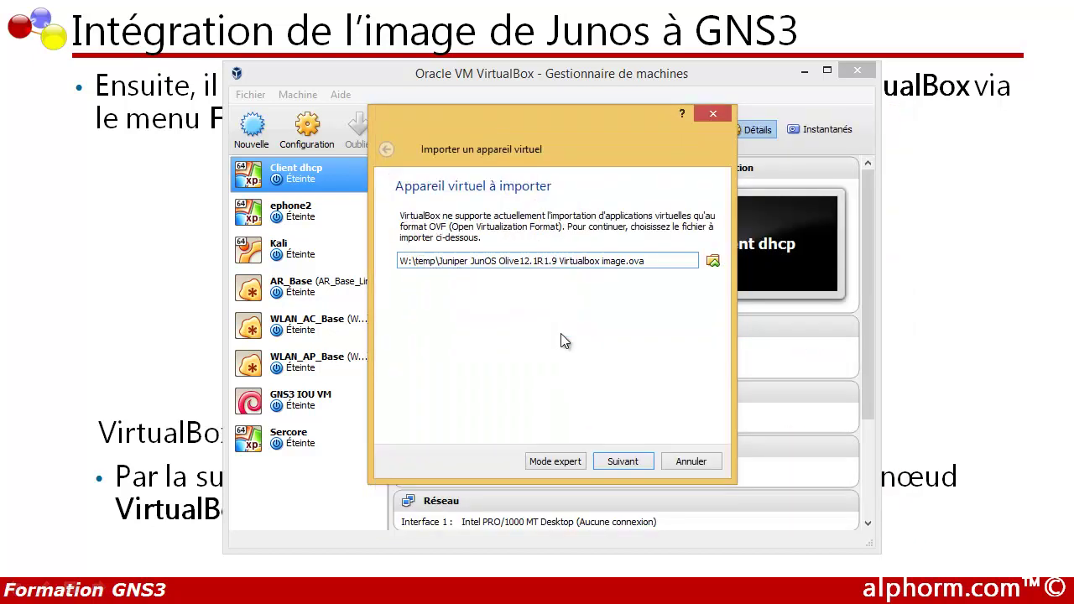
Import it as JunOS Olive with all network card MAC addresses reset
{"action": "left_click", "coordinate": [621, 462]}
{"action": "left_click", "coordinate": [417, 425]}
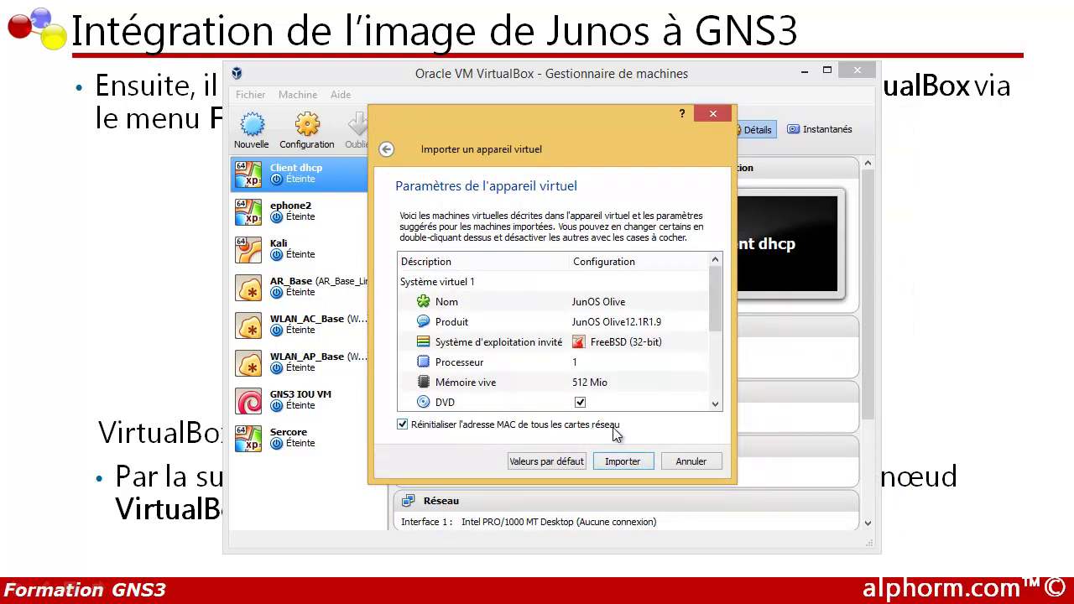
{"action": "left_click", "coordinate": [637, 470]}
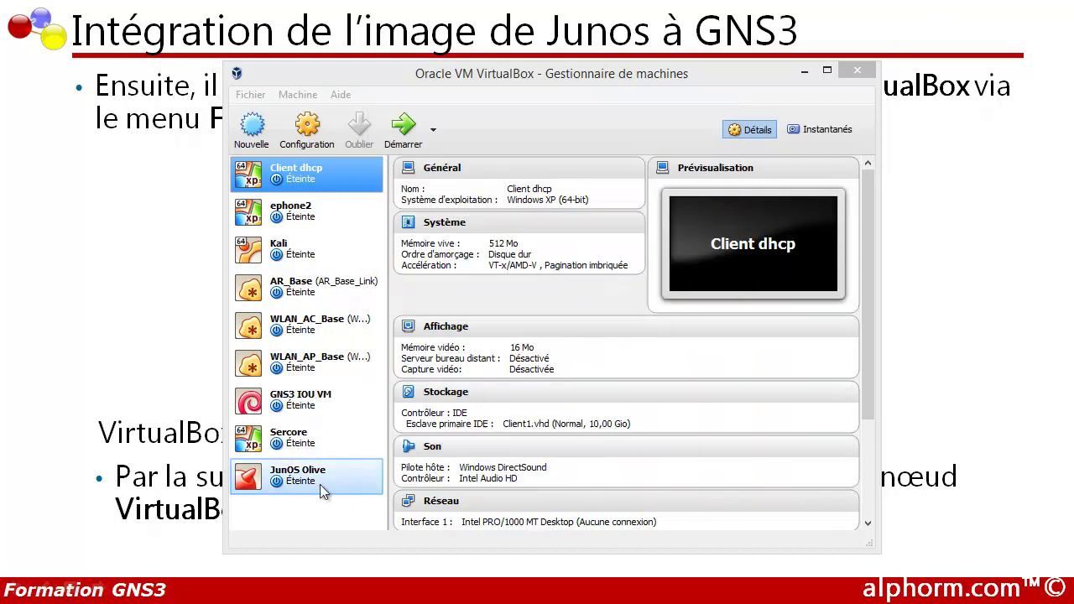
{"action": "left_click", "coordinate": [309, 483]}
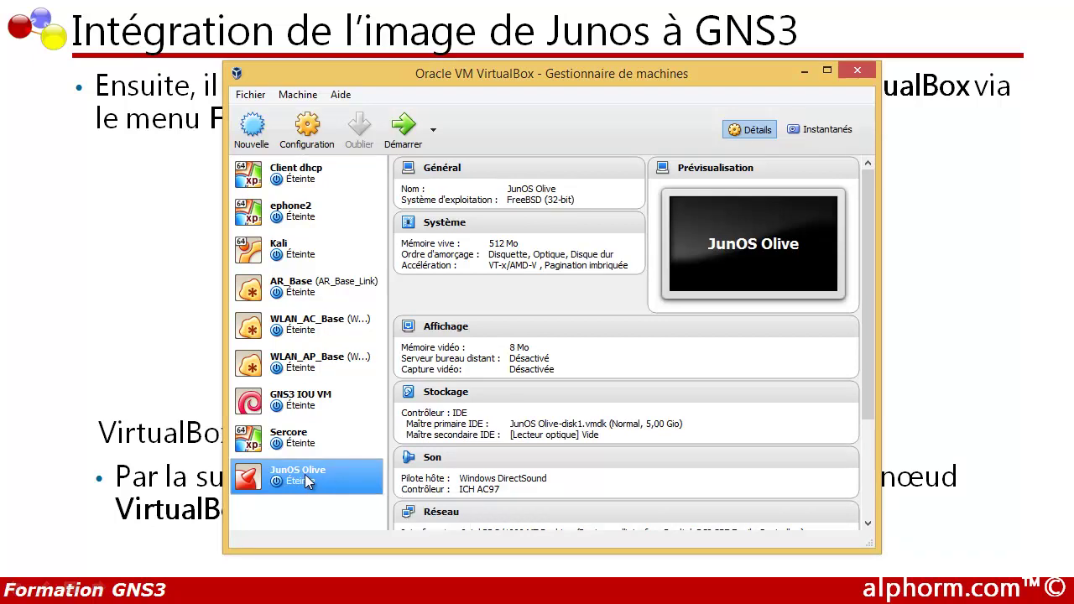
Set JunOS Olive's adapter 1 to Aucune connexion, enable adapter 2, save, and close VirtualBox
{"action": "right_click", "coordinate": [306, 476]}
{"action": "left_click", "coordinate": [363, 193]}
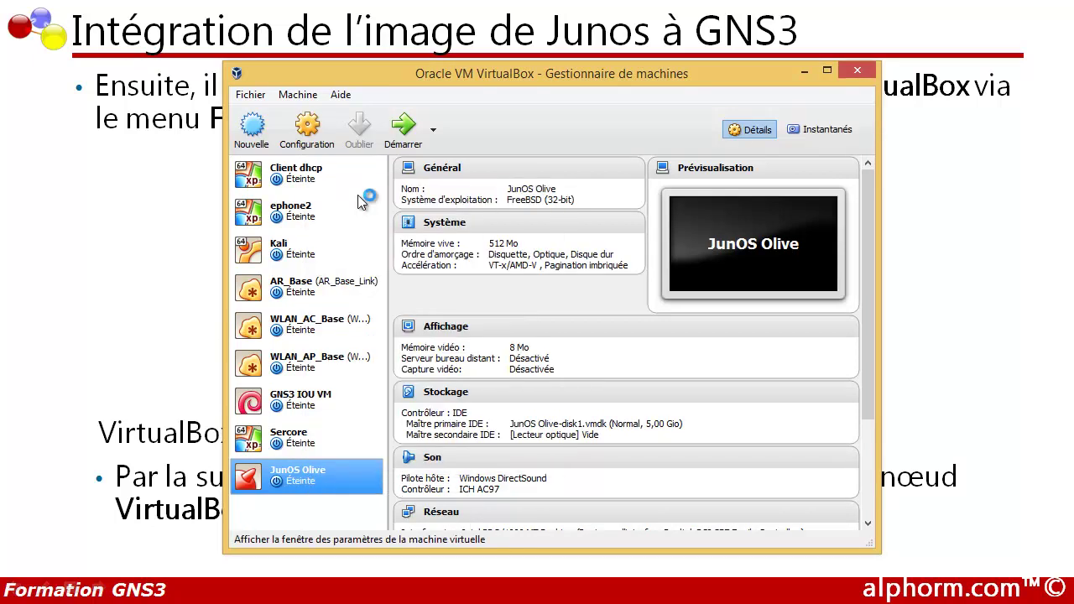
{"action": "left_click", "coordinate": [323, 287]}
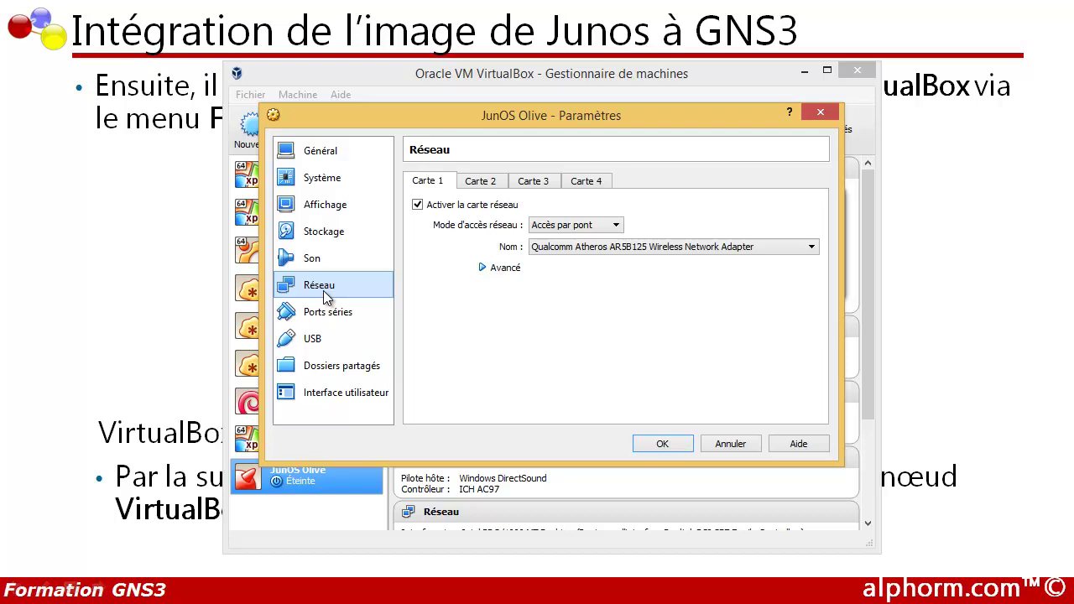
{"action": "left_click", "coordinate": [575, 225]}
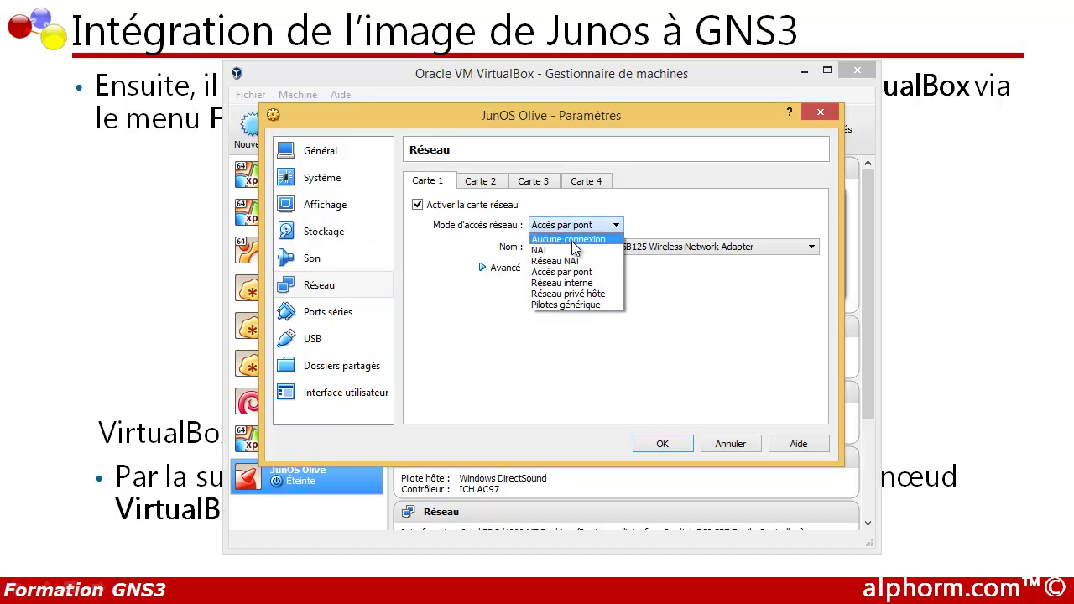
{"action": "left_click", "coordinate": [572, 240]}
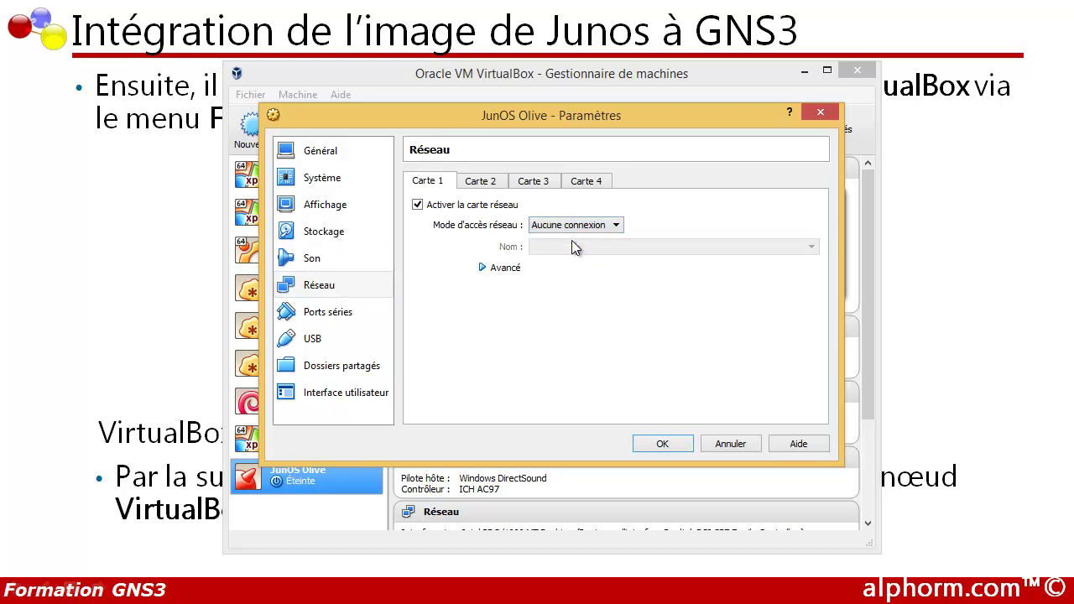
{"action": "left_click", "coordinate": [480, 184]}
{"action": "left_click", "coordinate": [424, 211]}
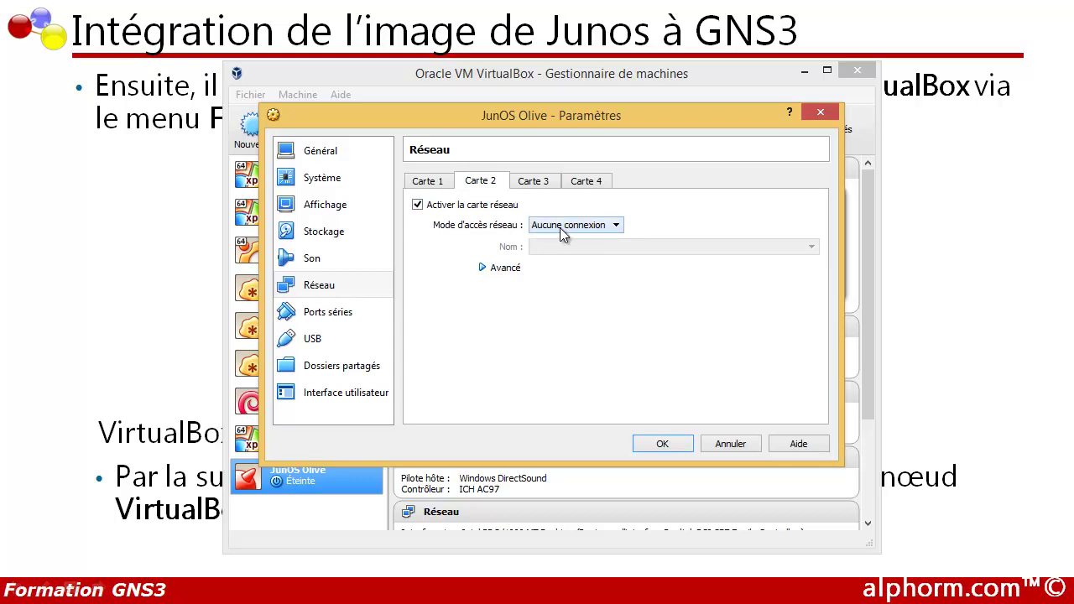
{"action": "left_click", "coordinate": [644, 445]}
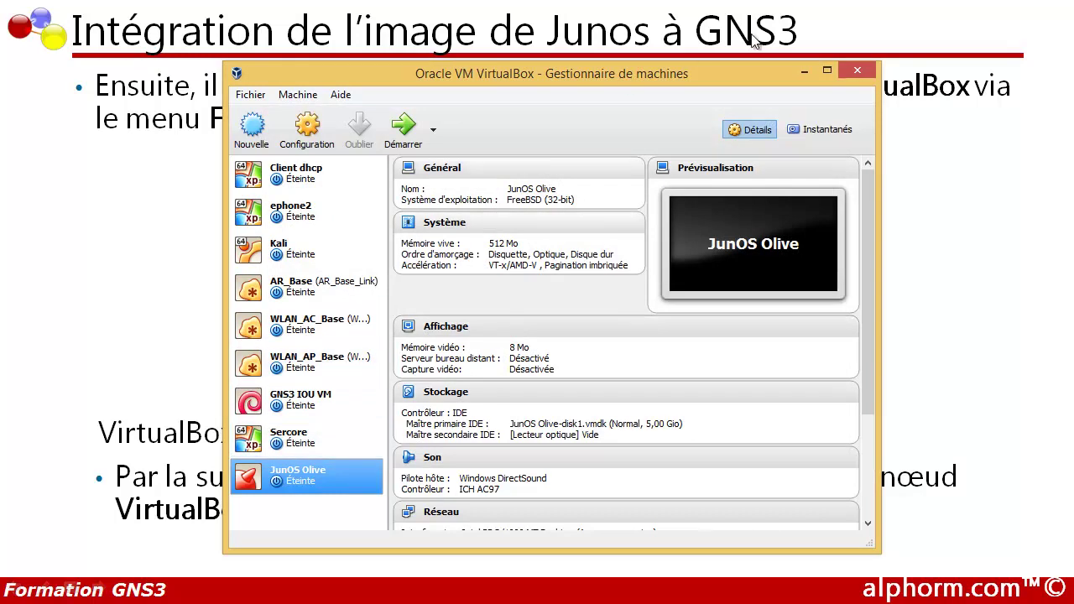
{"action": "left_click", "coordinate": [855, 73]}
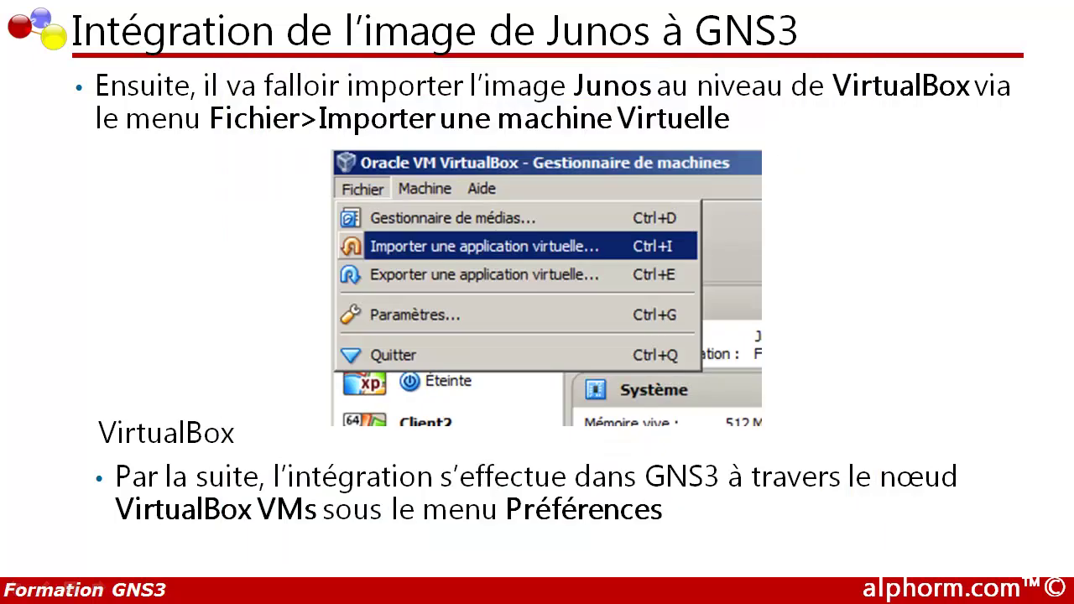
Return to the GNS3 project and open Edit > Preferences
{"action": "key", "text": "super"}
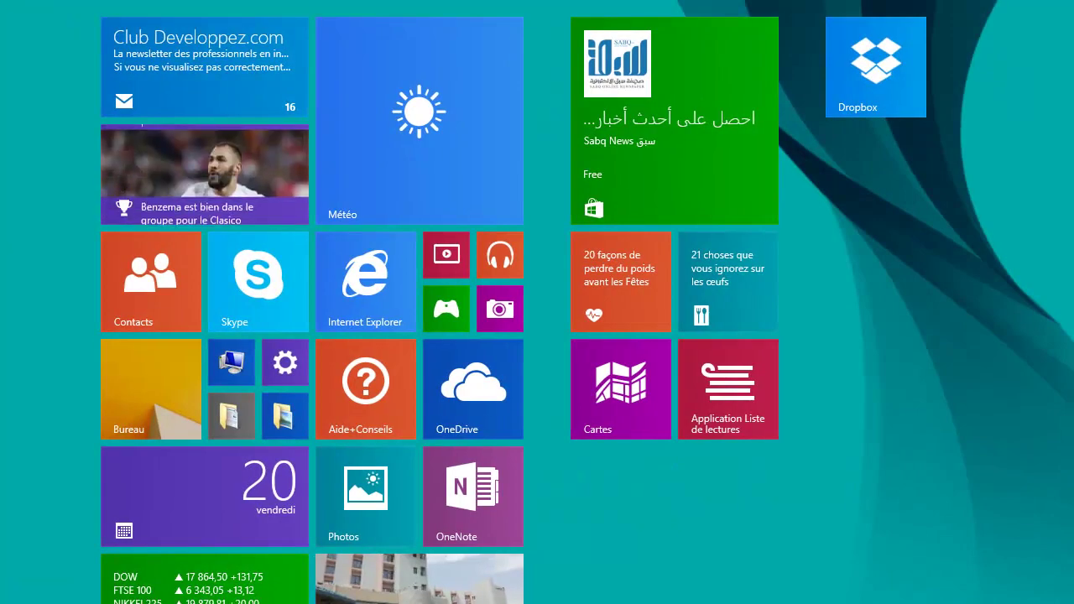
{"action": "key", "text": "alt+Tab"}
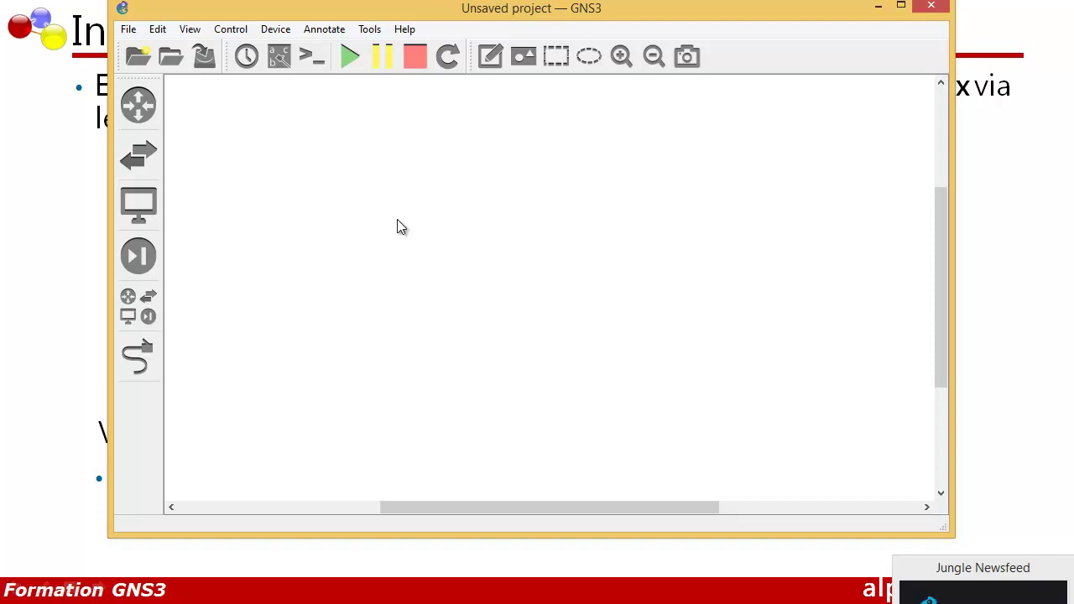
{"action": "left_click", "coordinate": [157, 29]}
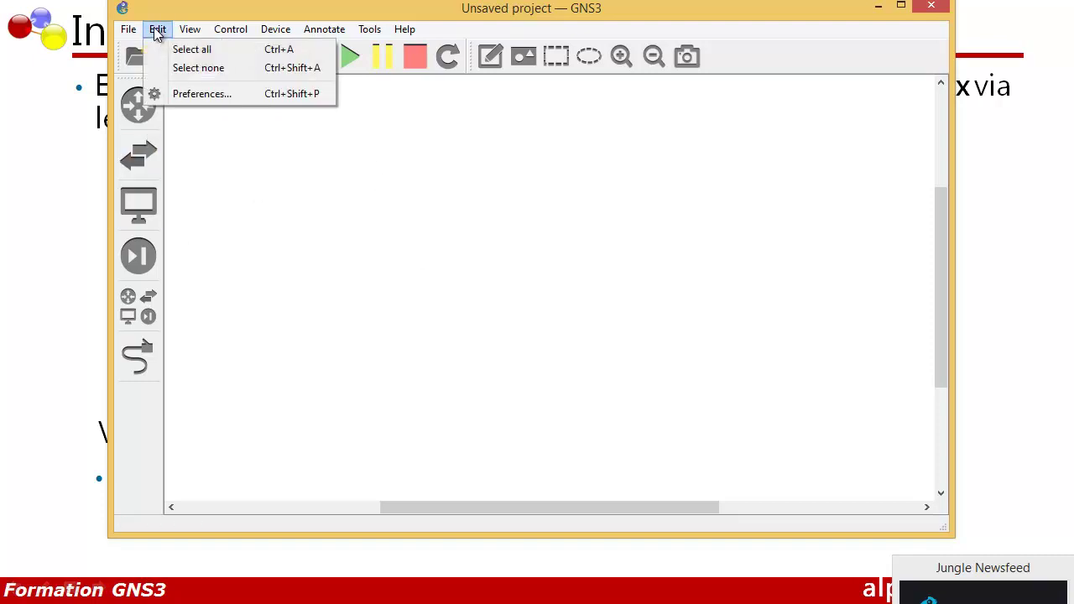
{"action": "left_click", "coordinate": [174, 94]}
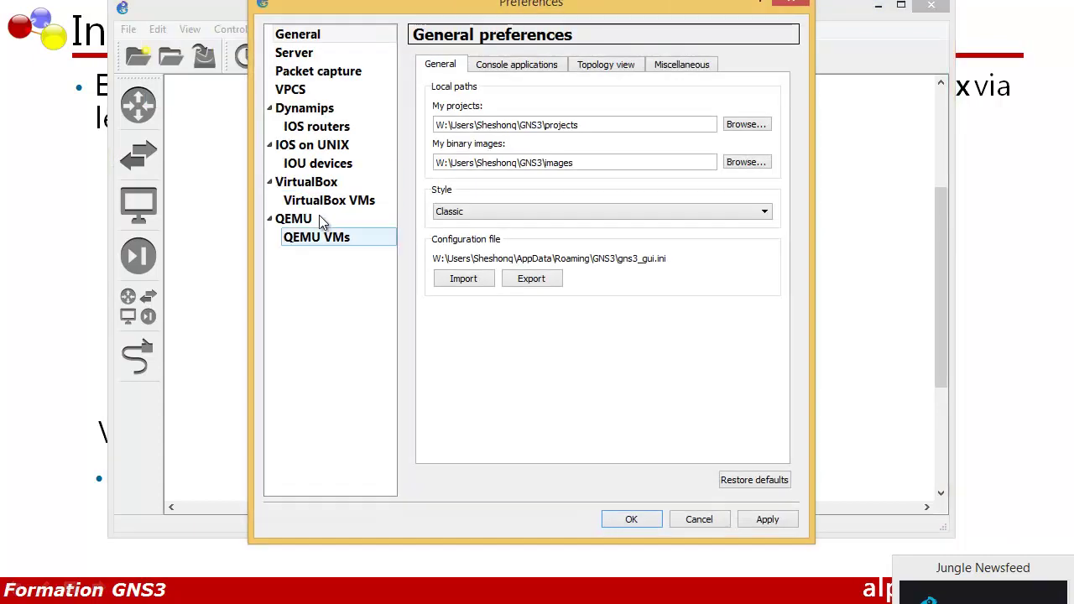
Create a VirtualBox VM template from the JunOS Olive machine and apply it
{"action": "left_click", "coordinate": [326, 206]}
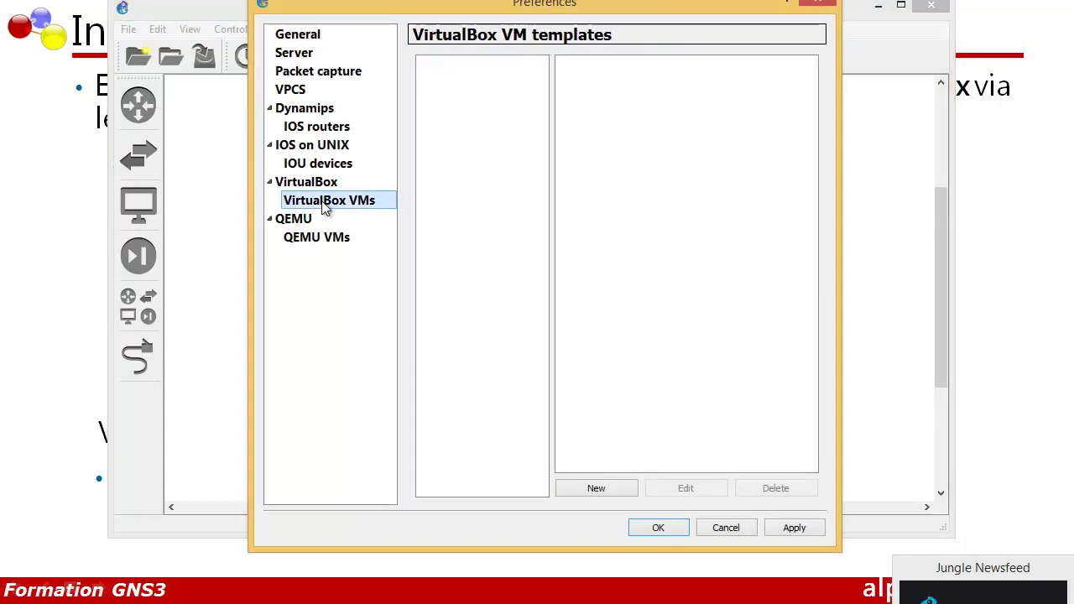
{"action": "left_click", "coordinate": [575, 493]}
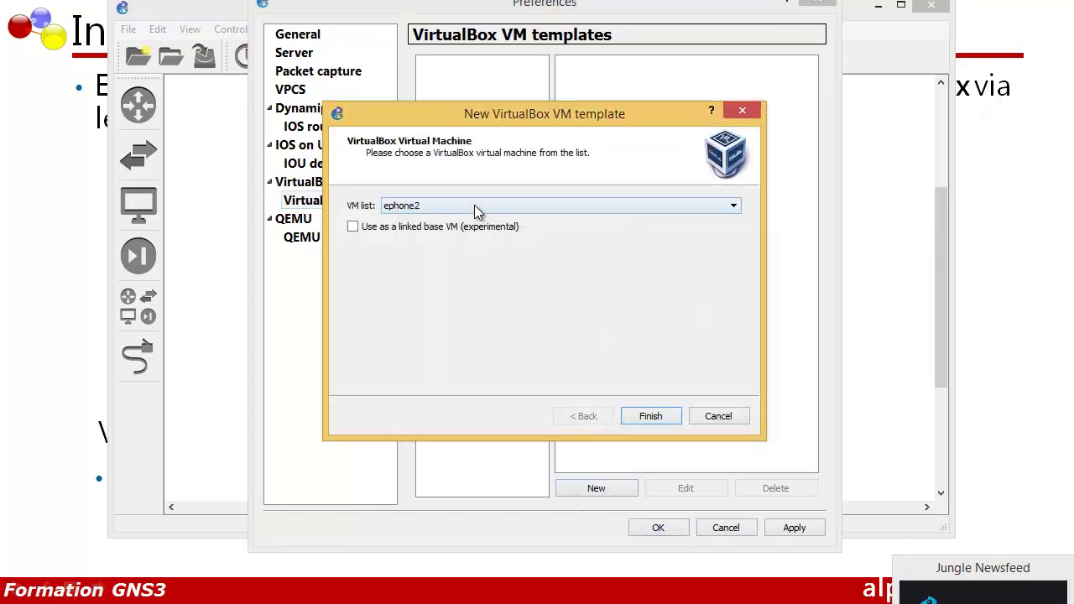
{"action": "left_click", "coordinate": [474, 206]}
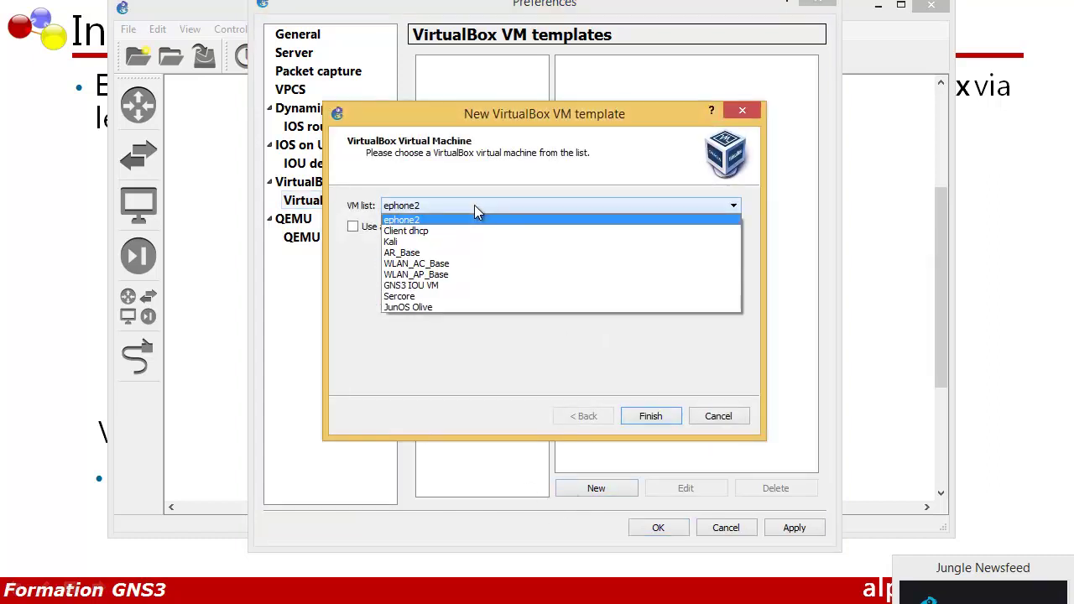
{"action": "left_click", "coordinate": [411, 307]}
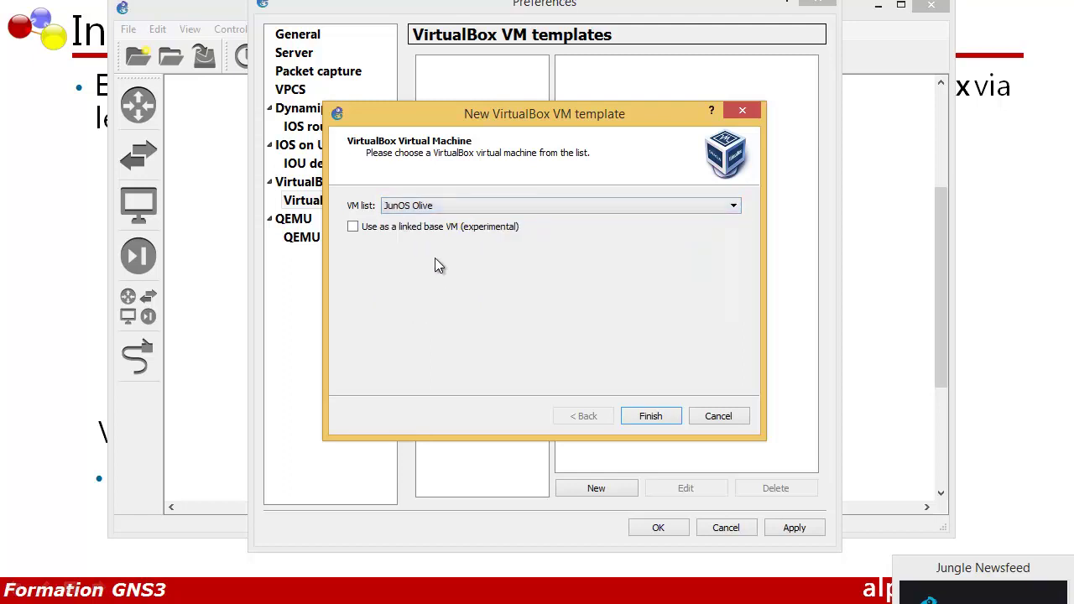
{"action": "left_click", "coordinate": [649, 414]}
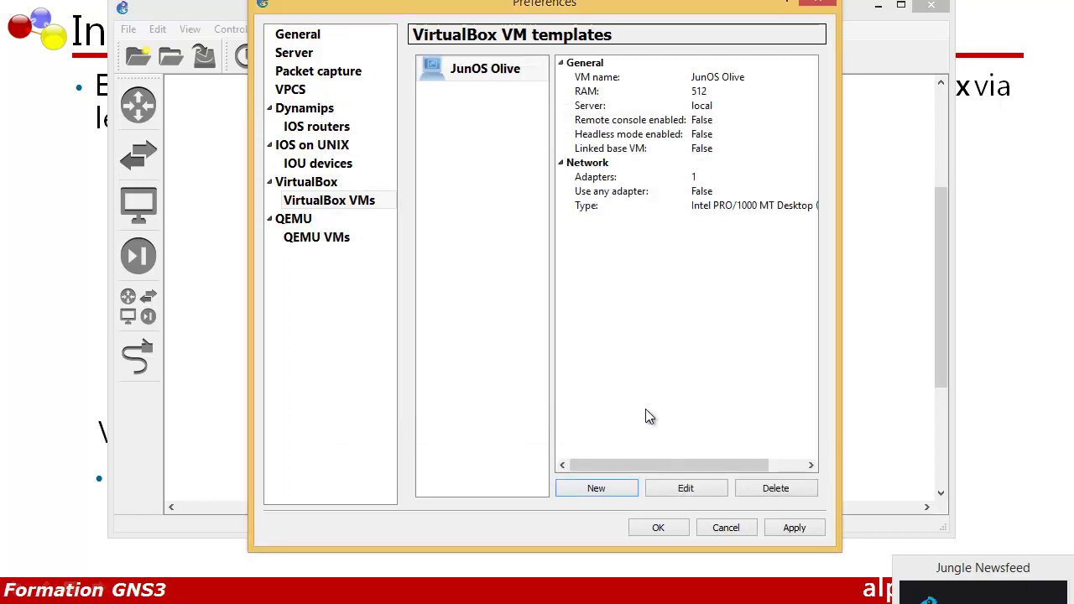
{"action": "left_click", "coordinate": [782, 523]}
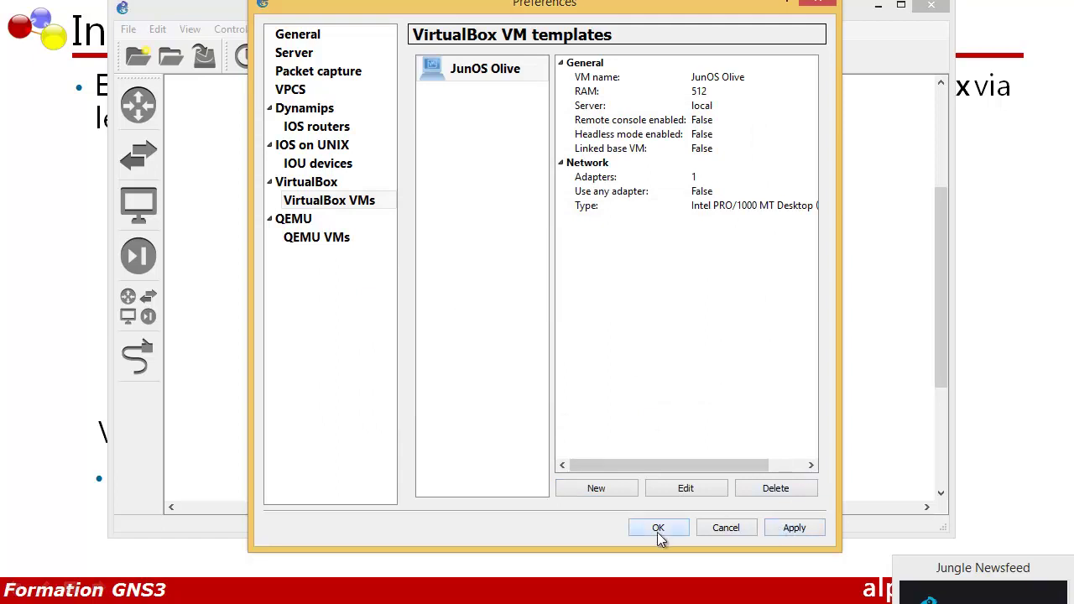
{"action": "left_click", "coordinate": [657, 528]}
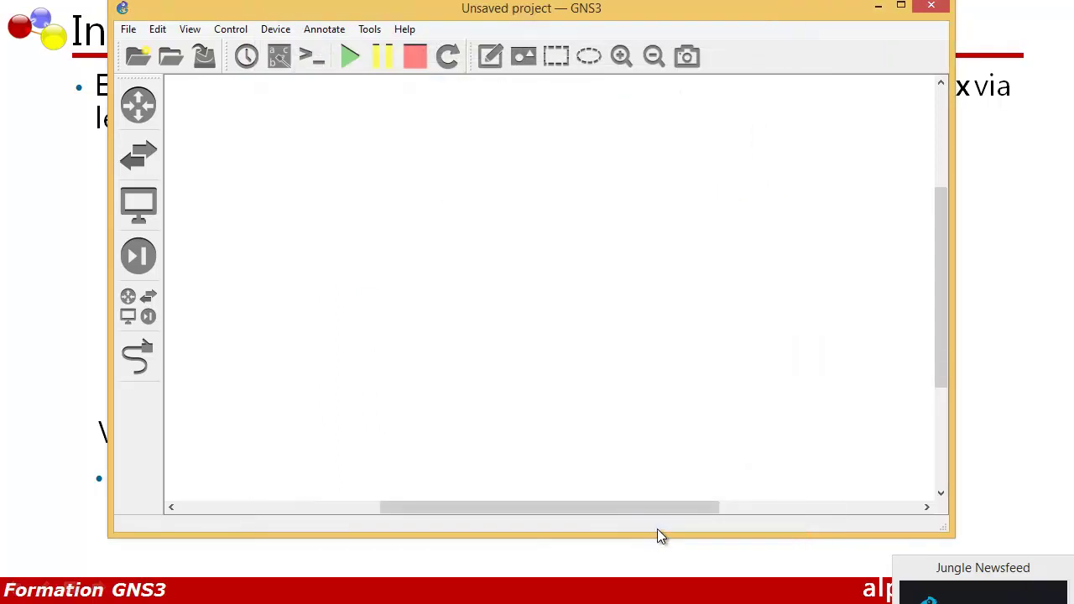
Place a JunOS Olive node near the top with VPCS hosts PC1 and PC2 spread out below it
{"action": "left_click", "coordinate": [138, 204]}
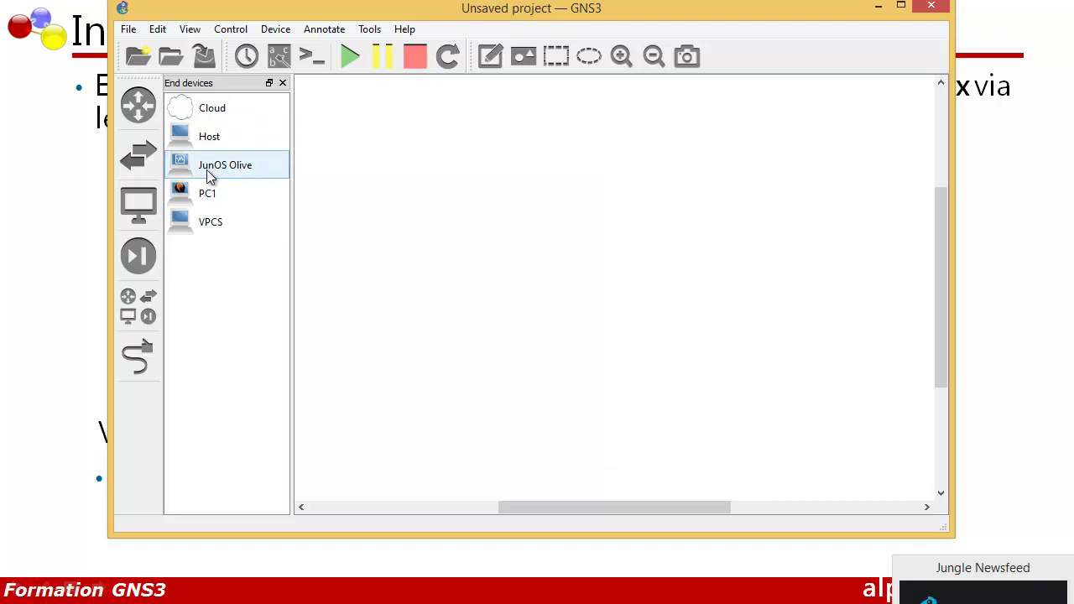
{"action": "left_click_drag", "start_coordinate": [186, 168], "coordinate": [356, 168]}
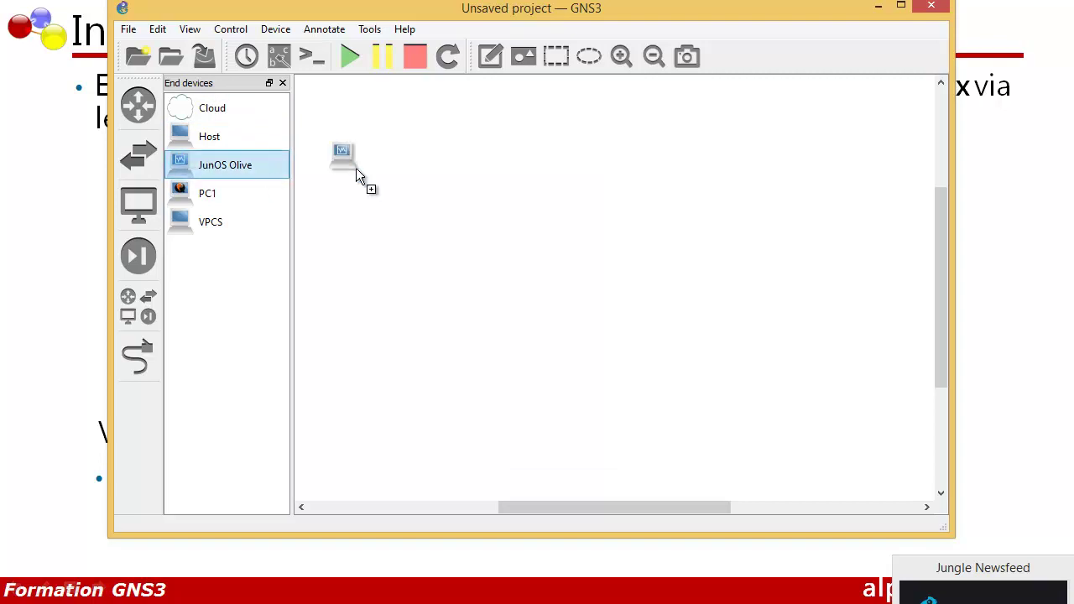
{"action": "left_click_drag", "start_coordinate": [542, 183], "coordinate": [543, 185]}
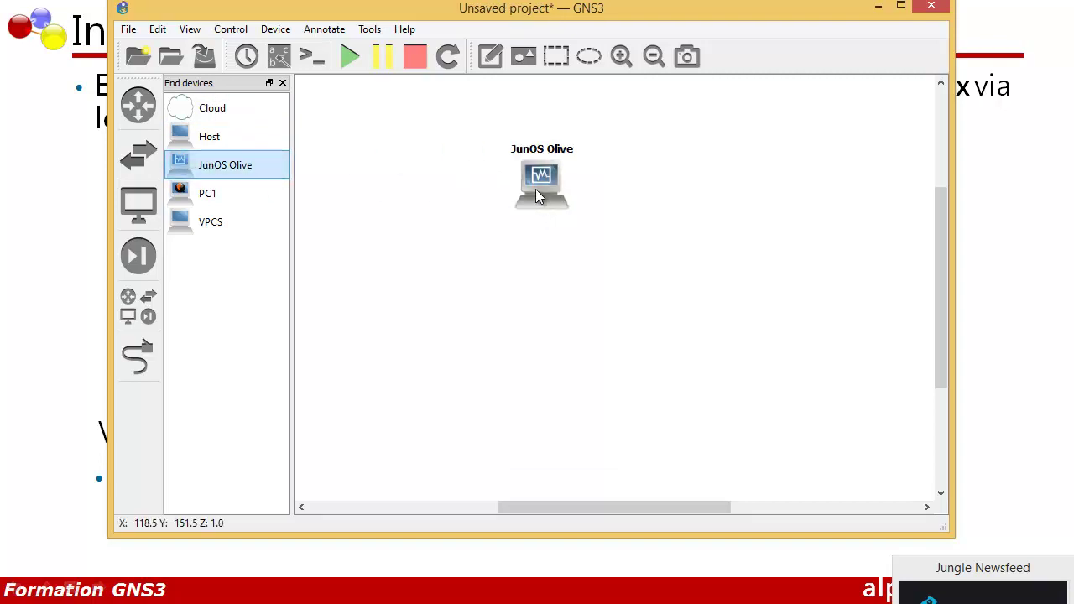
{"action": "left_click_drag", "start_coordinate": [227, 221], "coordinate": [271, 244]}
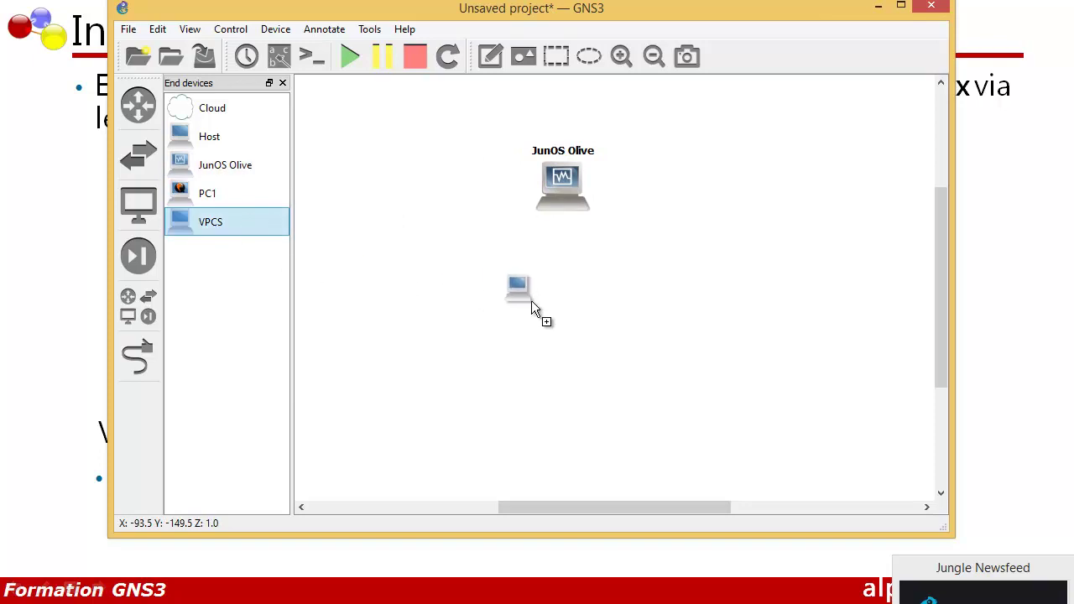
{"action": "left_click_drag", "start_coordinate": [495, 289], "coordinate": [496, 288]}
{"action": "left_click_drag", "start_coordinate": [211, 221], "coordinate": [675, 304]}
{"action": "left_click_drag", "start_coordinate": [483, 298], "coordinate": [471, 295]}
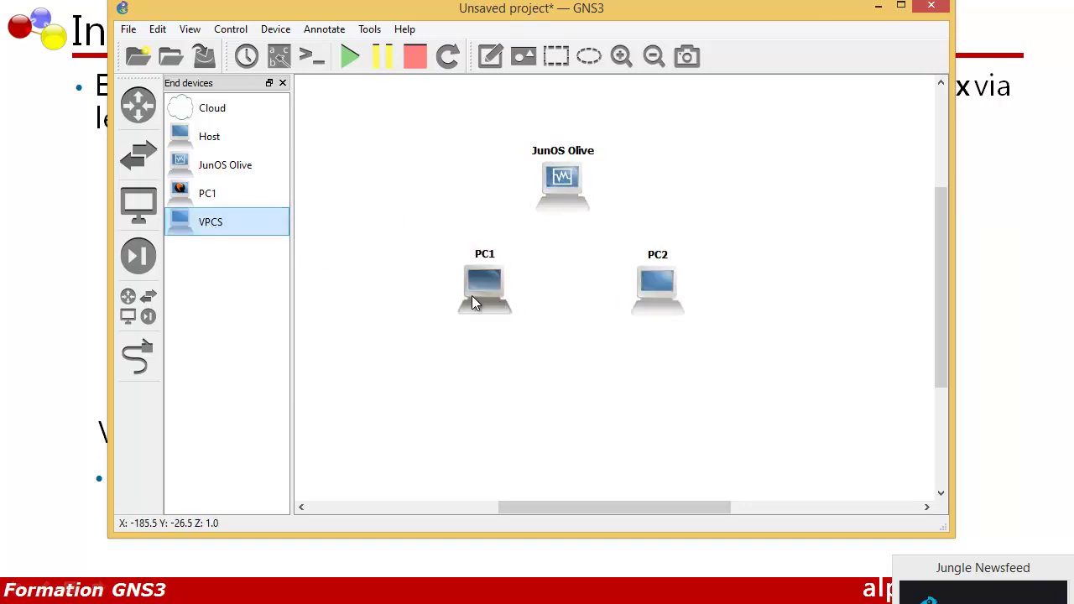
{"action": "right_click", "coordinate": [558, 195]}
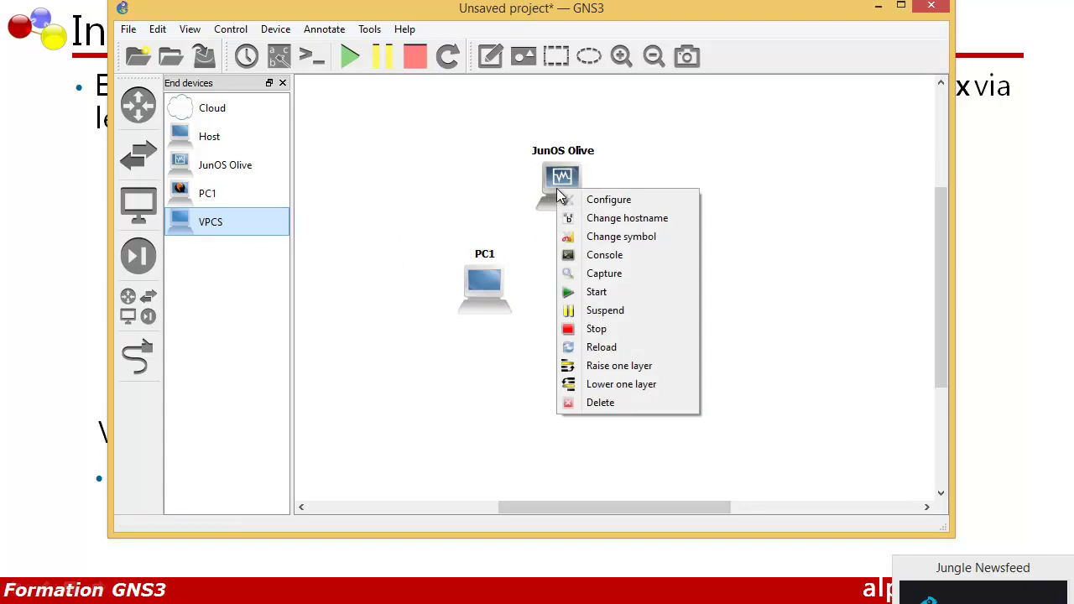
Raise the JunOS Olive node's network adapter count from 1 to 2 and apply
{"action": "left_click", "coordinate": [594, 198]}
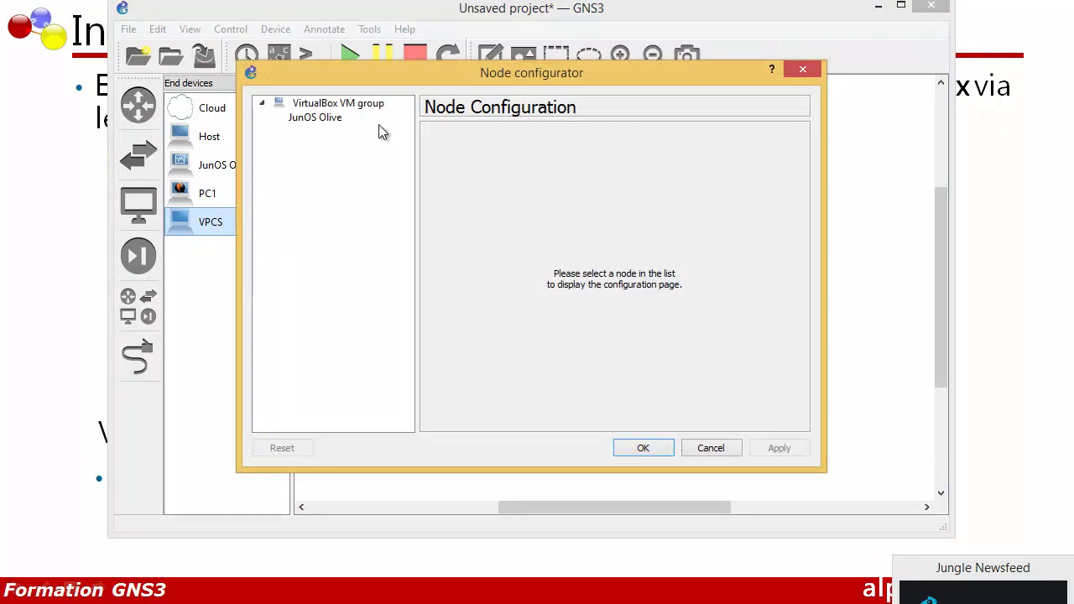
{"action": "left_click", "coordinate": [315, 117]}
{"action": "left_click", "coordinate": [540, 139]}
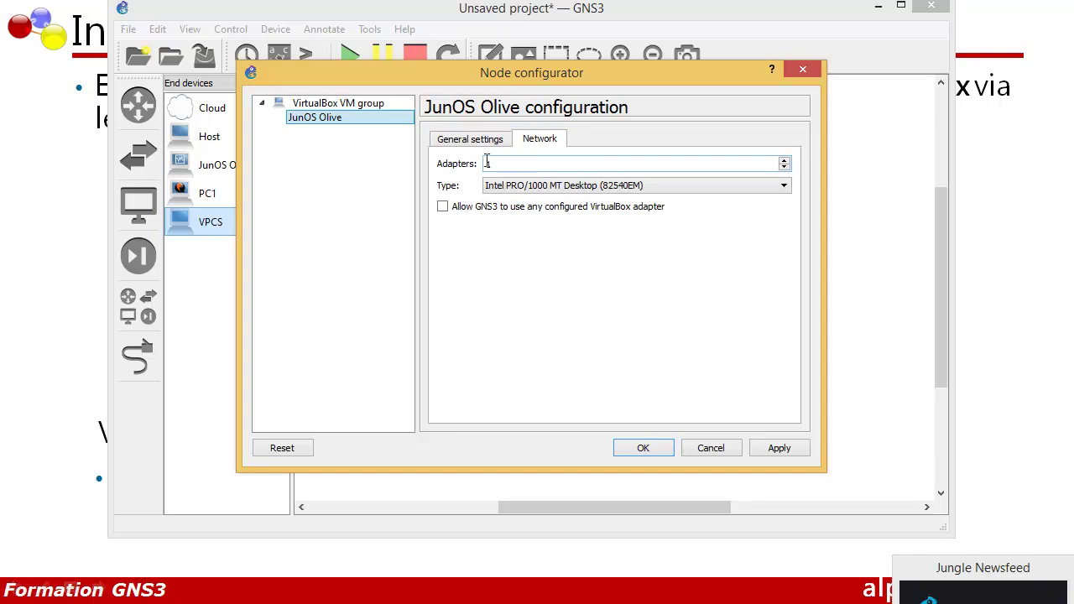
{"action": "left_click", "coordinate": [784, 161]}
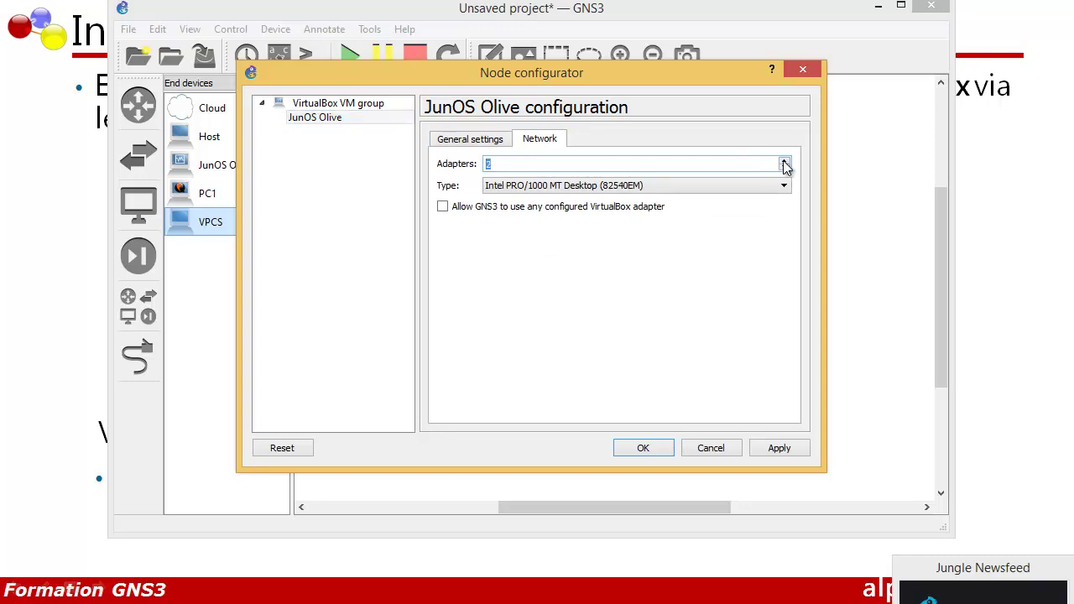
{"action": "left_click", "coordinate": [779, 448]}
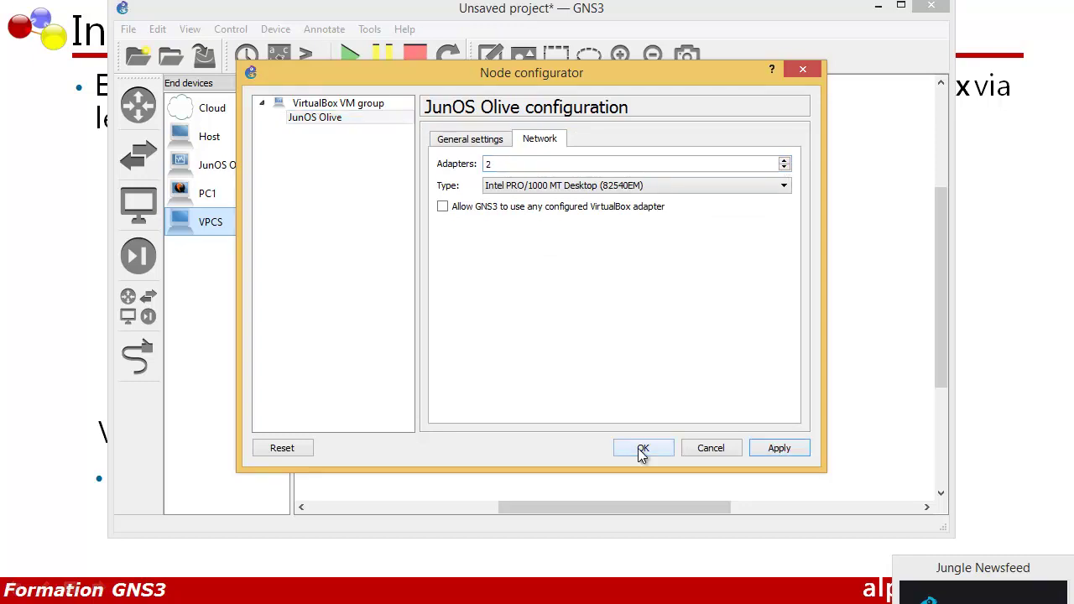
{"action": "left_click", "coordinate": [642, 449]}
Begin a link from PC1's Ethernet0 port
{"action": "left_click", "coordinate": [138, 356]}
{"action": "left_click", "coordinate": [497, 289]}
{"action": "left_click", "coordinate": [516, 300]}
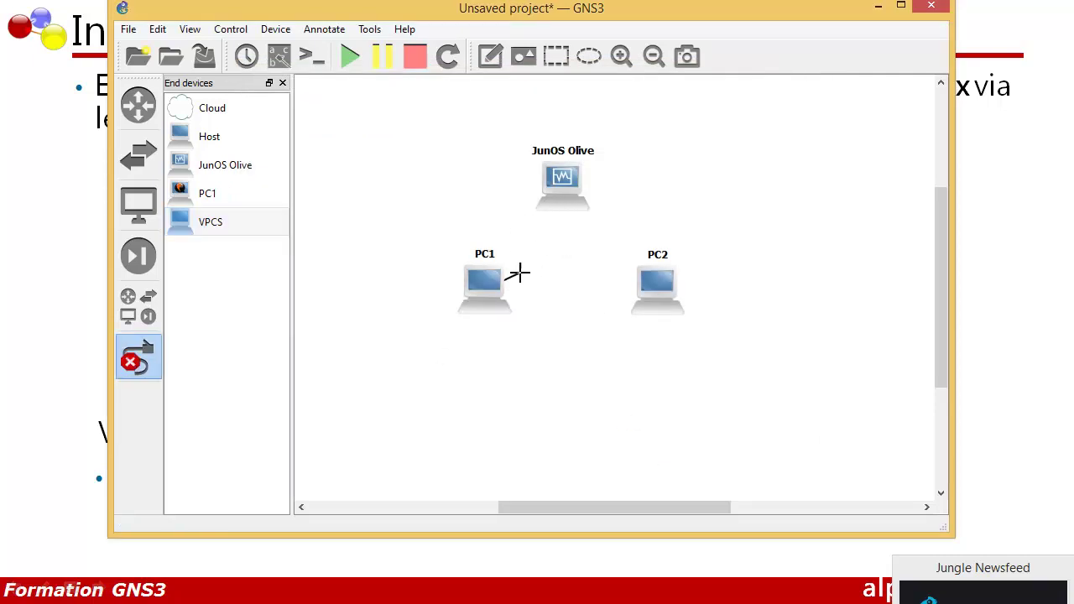
Cable PC1 to router Ethernet0 and PC2 Ethernet0 to router Ethernet1, then start JunOS Olive
{"action": "left_click", "coordinate": [554, 197]}
{"action": "left_click", "coordinate": [570, 207]}
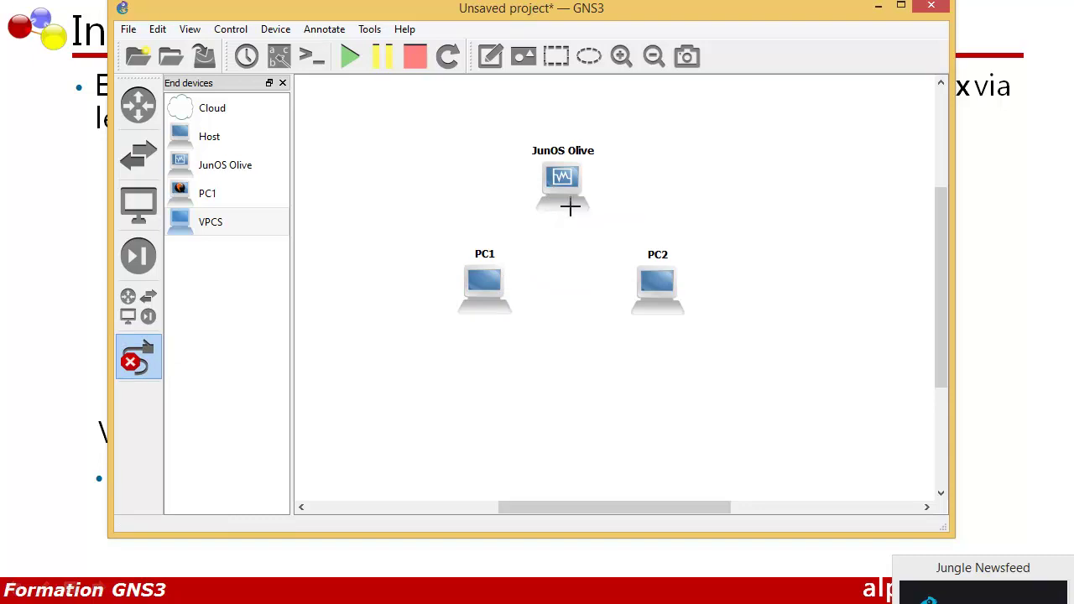
{"action": "left_click", "coordinate": [660, 285]}
{"action": "left_click", "coordinate": [671, 290]}
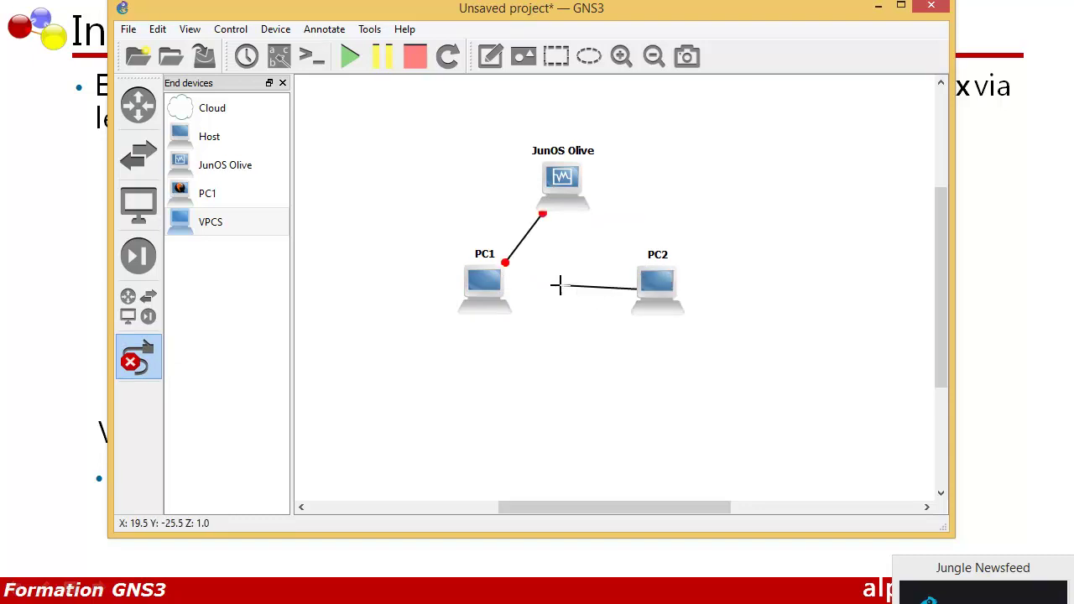
{"action": "left_click", "coordinate": [572, 200]}
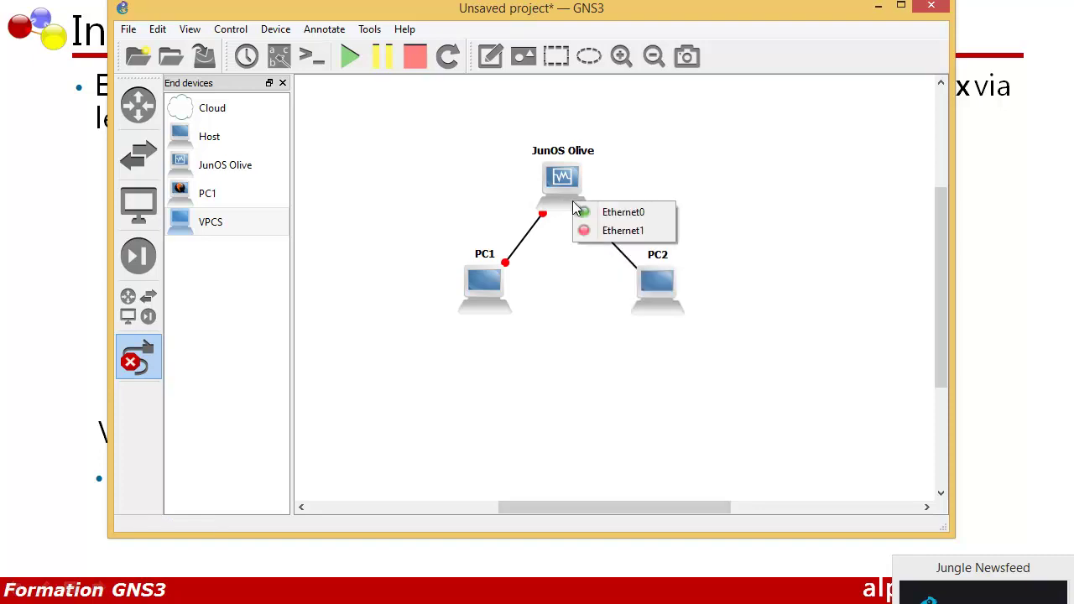
{"action": "left_click", "coordinate": [587, 230]}
{"action": "right_click", "coordinate": [571, 198]}
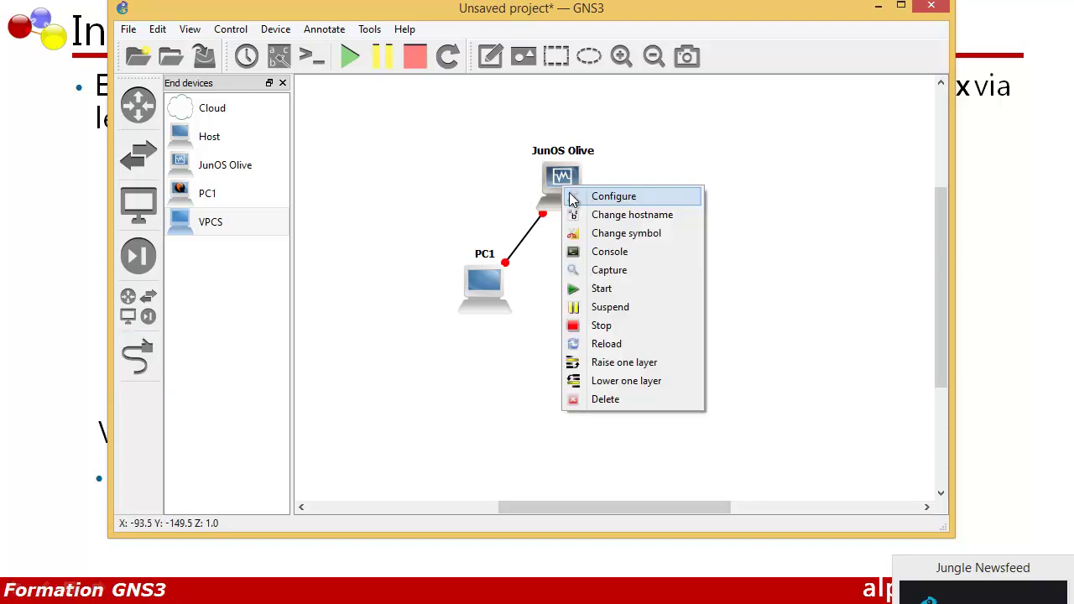
{"action": "left_click", "coordinate": [576, 289]}
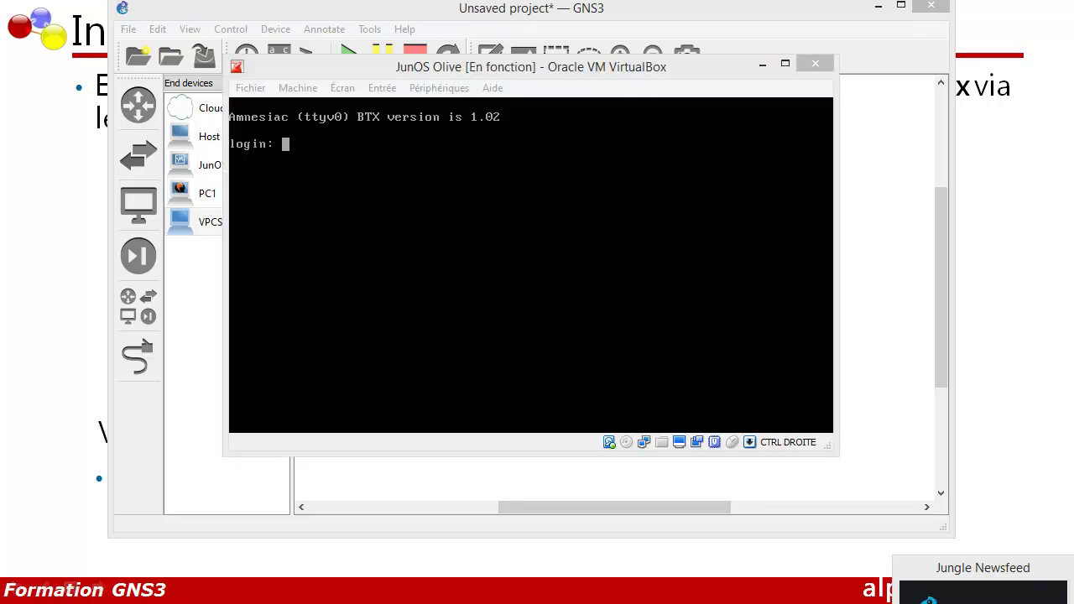
Log into the JunOS Olive console as root, then run cli and configure
{"action": "left_click", "coordinate": [343, 151]}
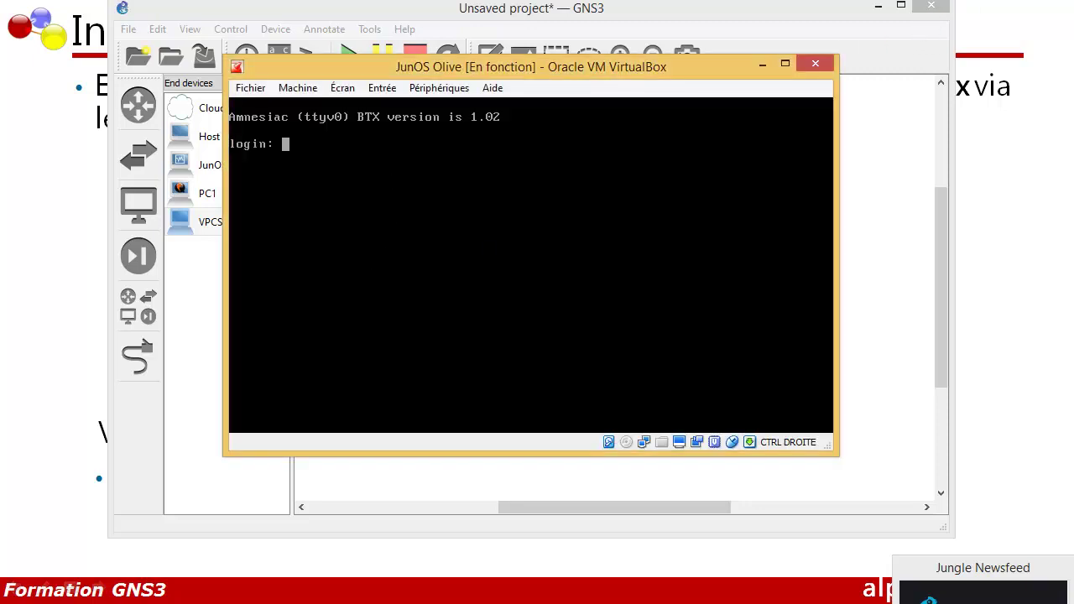
{"action": "type", "text": "root"}
{"action": "key", "text": "Return"}
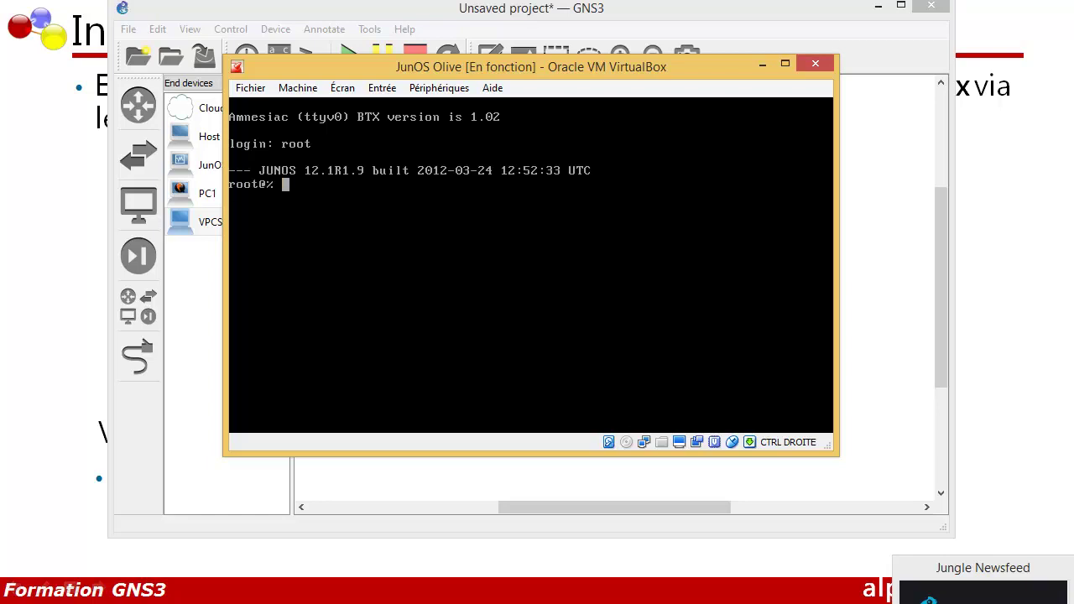
{"action": "type", "text": "cli"}
{"action": "key", "text": "Return"}
{"action": "key", "text": "Return"}
{"action": "type", "text": "configure"}
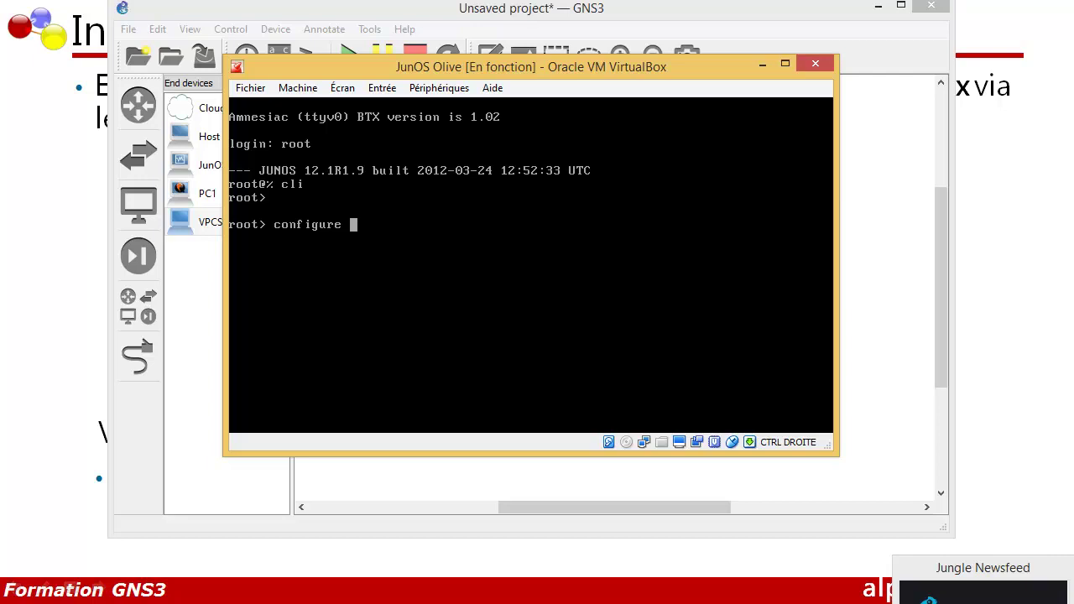
{"action": "key", "text": "Return"}
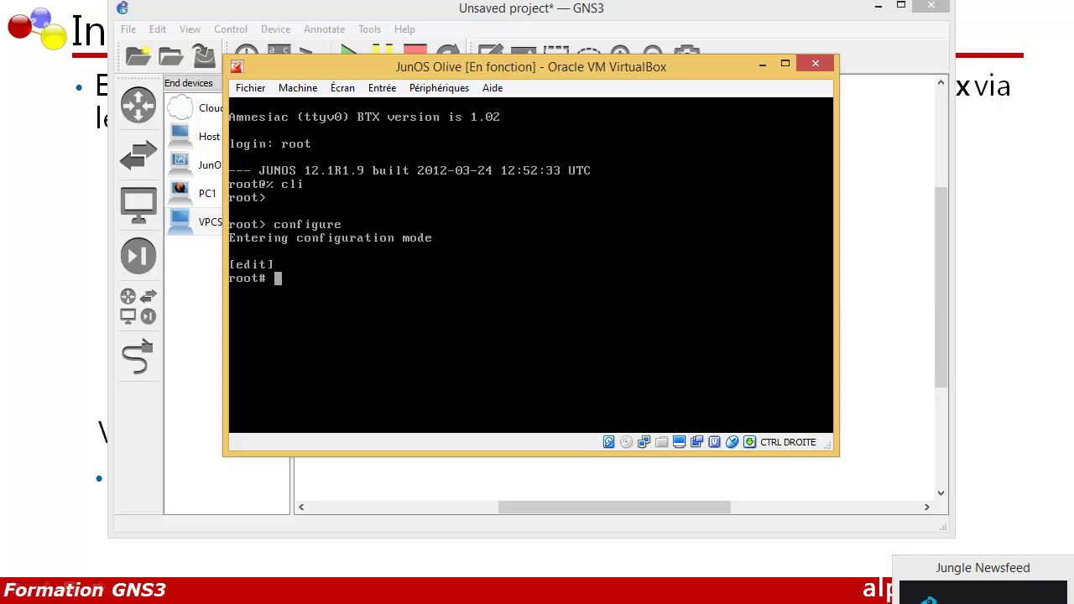
Set the router host name to Junos with 'set system host-name Junos'
{"action": "type", "text": "set system host-name "}
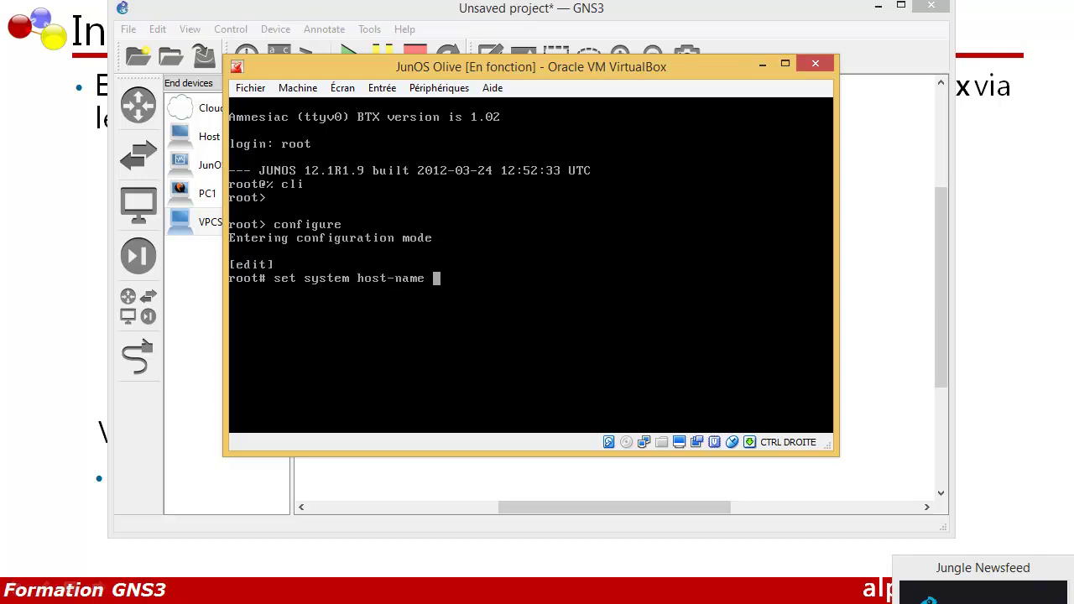
{"action": "type", "text": "Juons"}
{"action": "key", "text": "BackSpace"}
{"action": "key", "text": "BackSpace"}
{"action": "key", "text": "BackSpace"}
{"action": "type", "text": "nos"}
{"action": "key", "text": "Return"}
Run 'set system root-authentication plain-text-password' and enter the new root password twice
{"action": "type", "text": "set "}
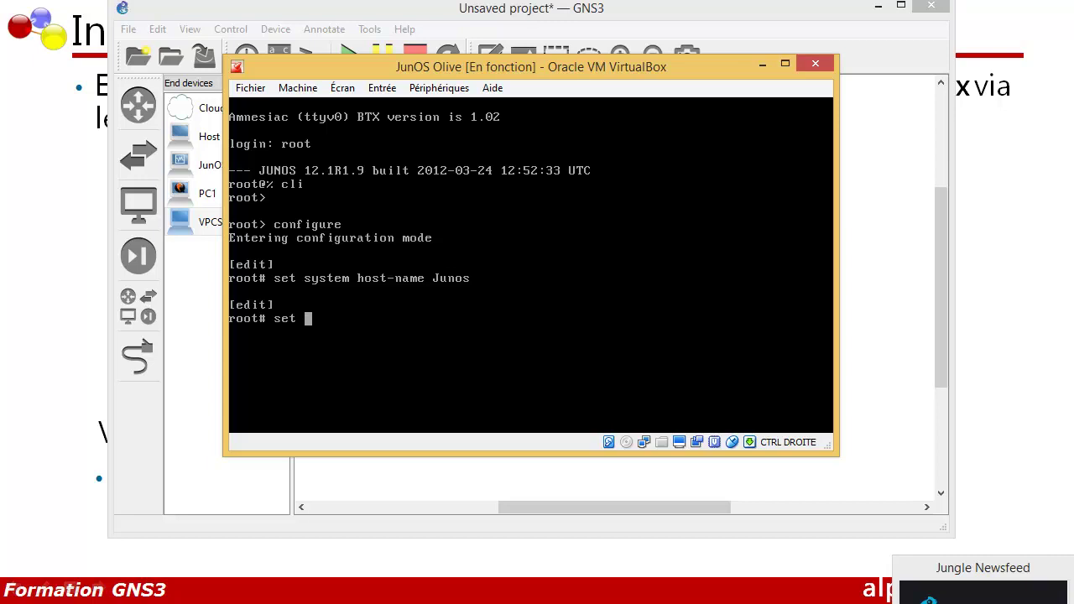
{"action": "type", "text": "sy"}
{"action": "key", "text": "BackSpace"}
{"action": "type", "text": "ystem"}
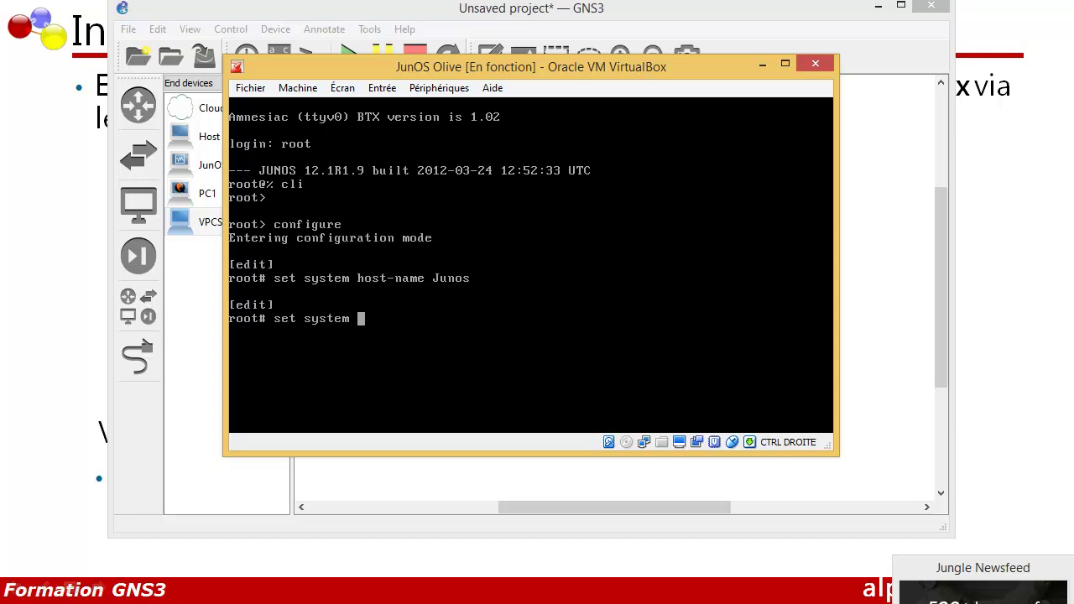
{"action": "type", "text": "root-authentication "}
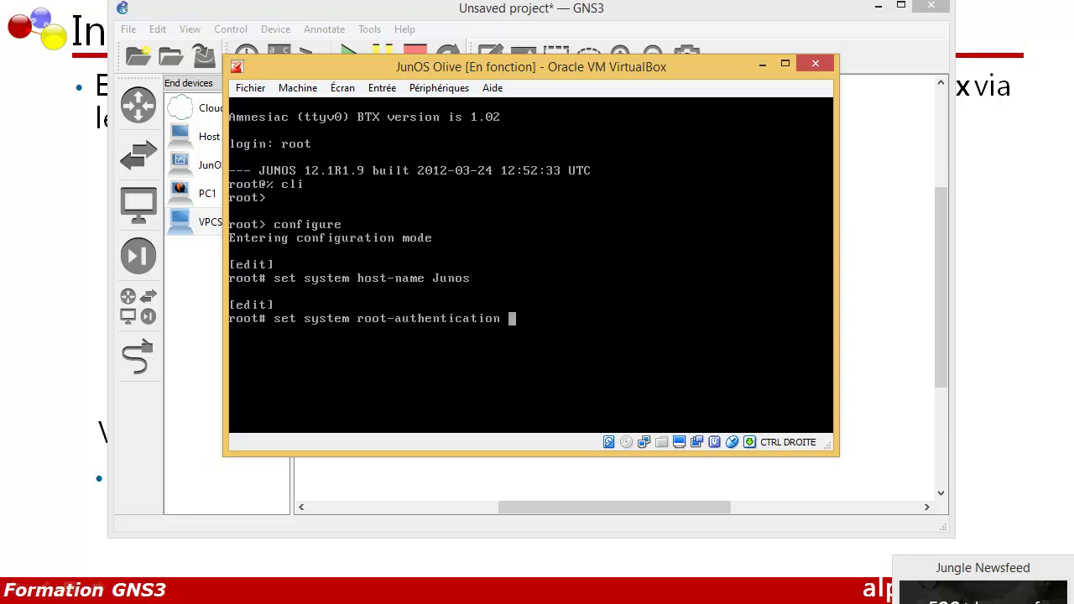
{"action": "type", "text": "plain-text-password"}
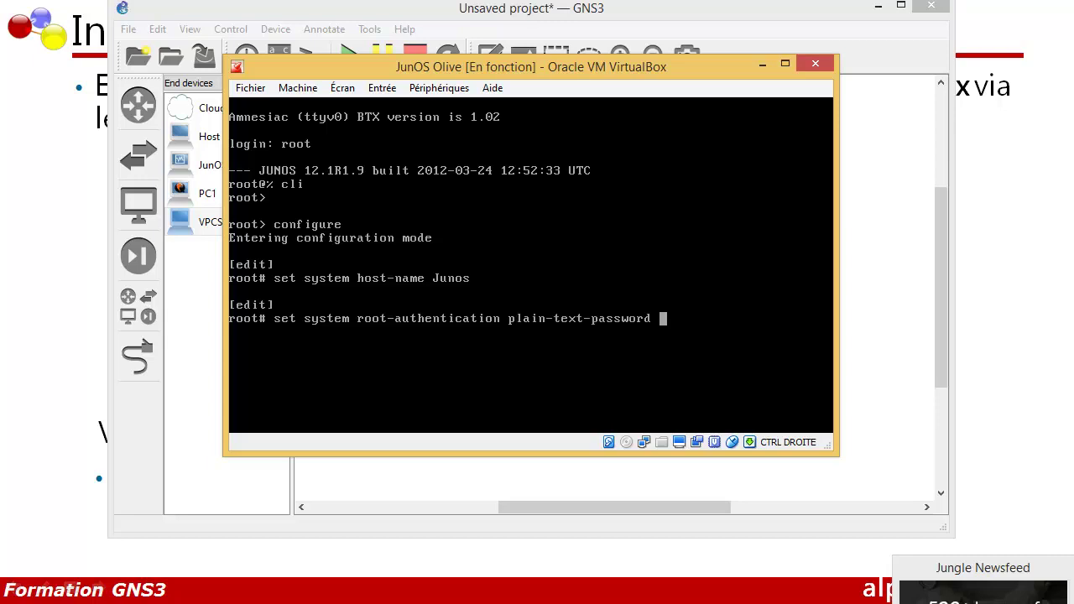
{"action": "key", "text": "Return"}
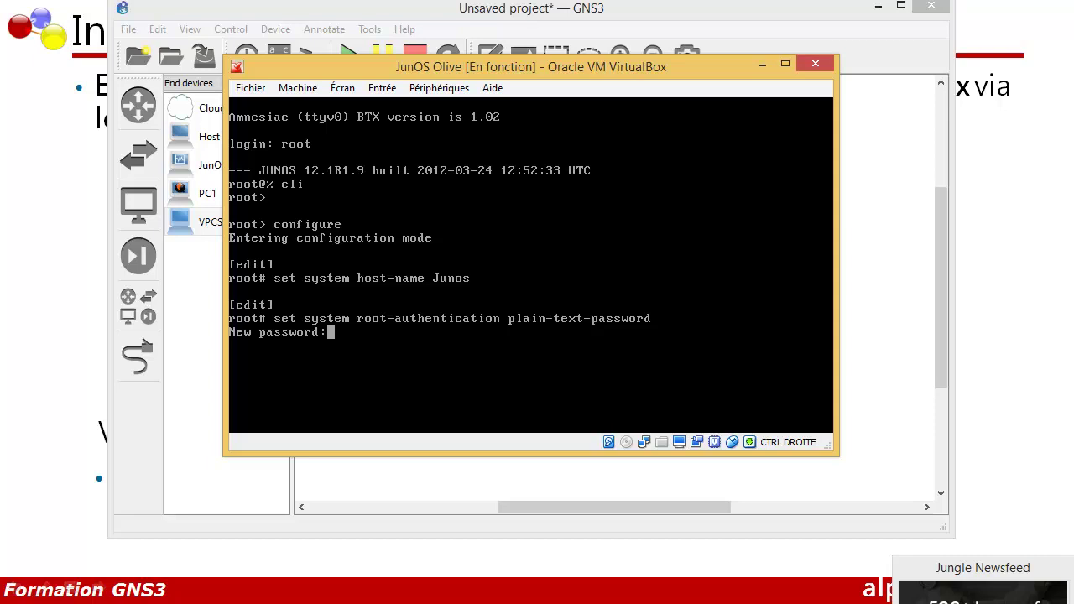
{"action": "key", "text": "Return"}
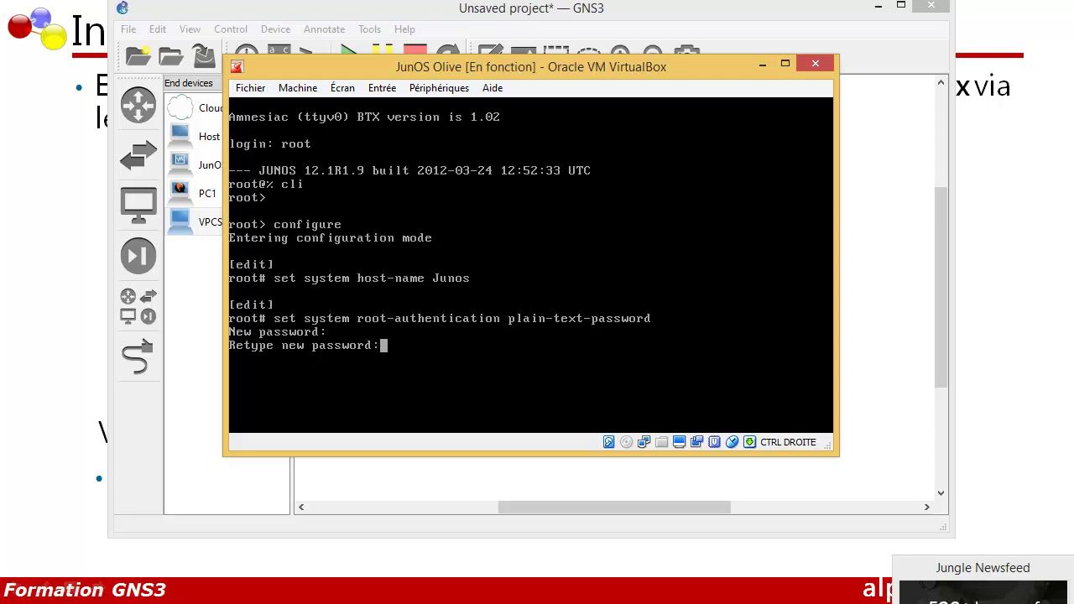
{"action": "key", "text": "Return"}
{"action": "key", "text": "Return"}
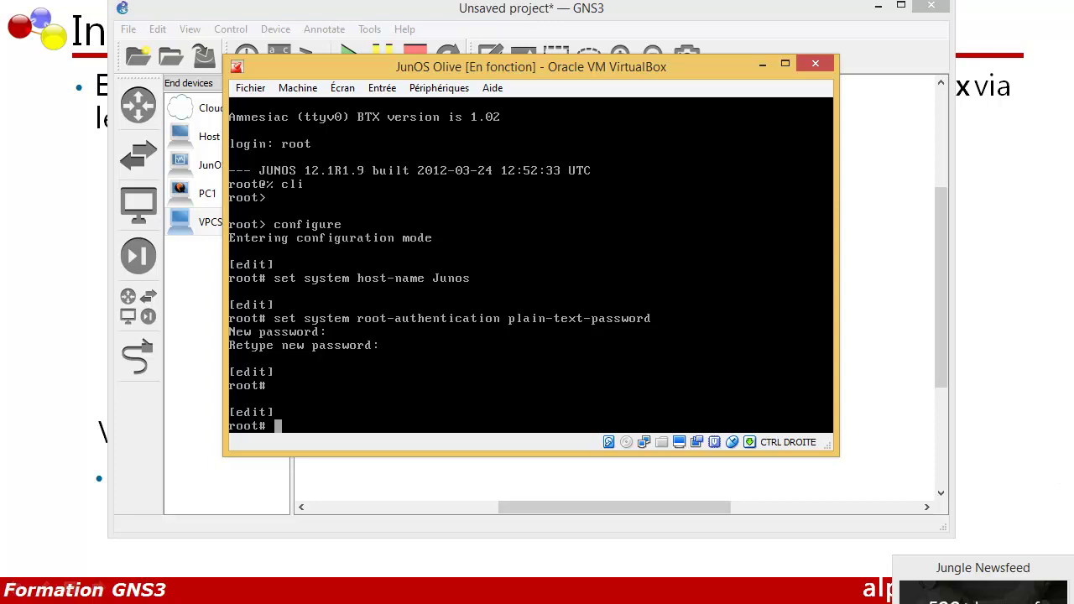
List interfaces with 'run show interfaces terse', then enter the [edit interfaces] hierarchy
{"action": "type", "text": "run show interfaces terse"}
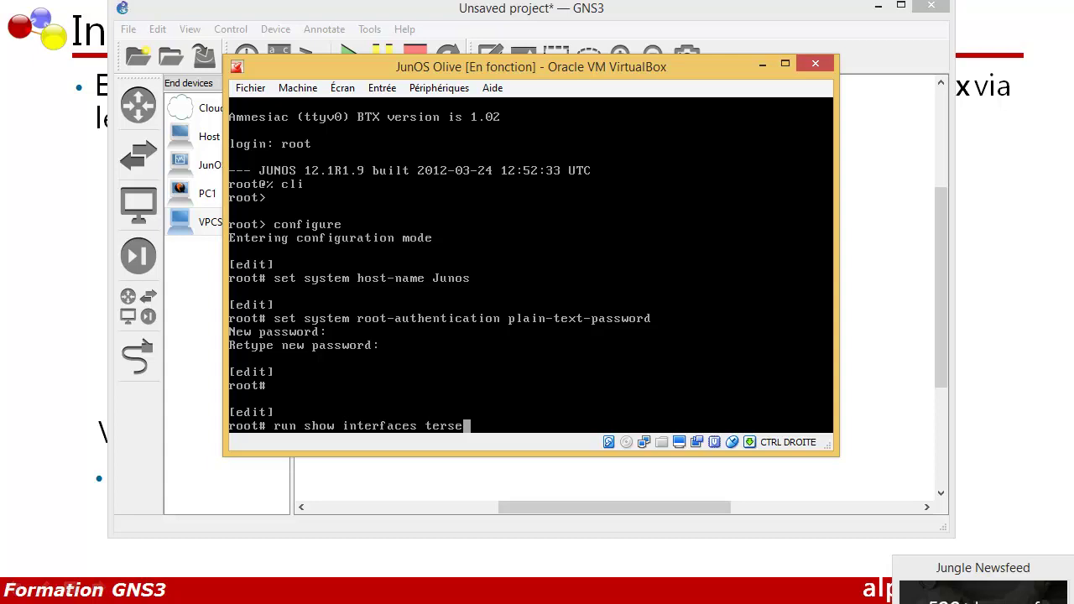
{"action": "key", "text": "Return"}
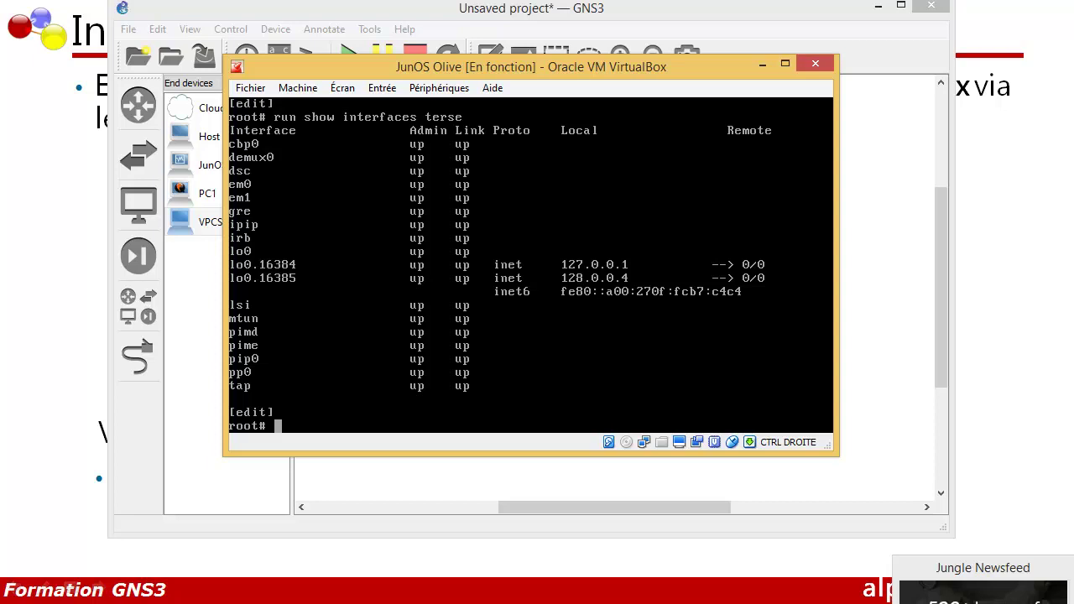
{"action": "type", "text": "edit interfaces"}
{"action": "key", "text": "Return"}
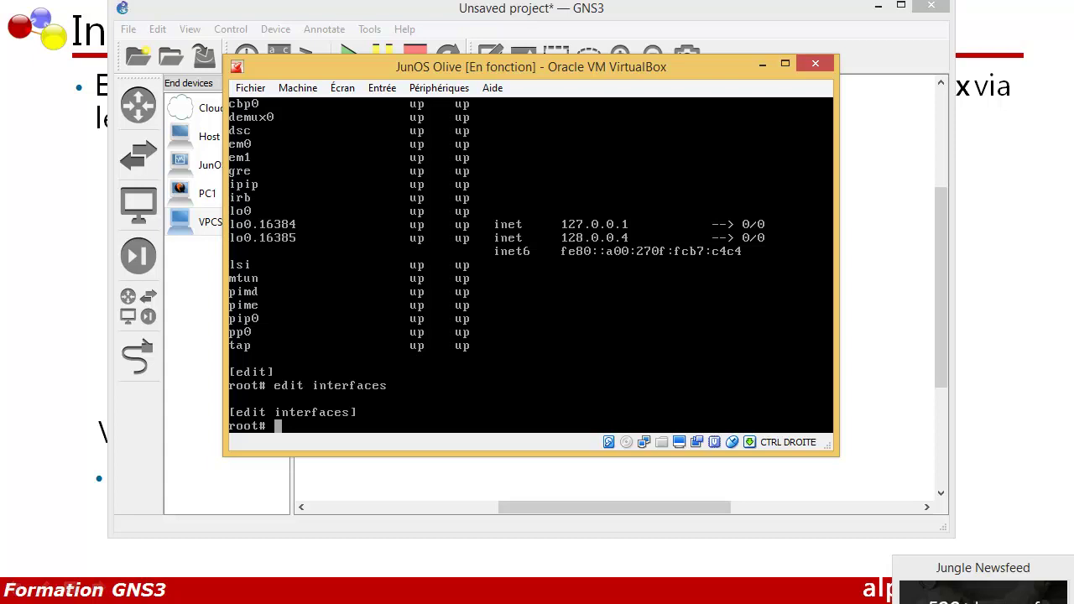
Set em0 unit 0 family inet address 192.168.0.1/24, fixing the 'qdd' typo via command history
{"action": "type", "text": "set em0 unit 0 family "}
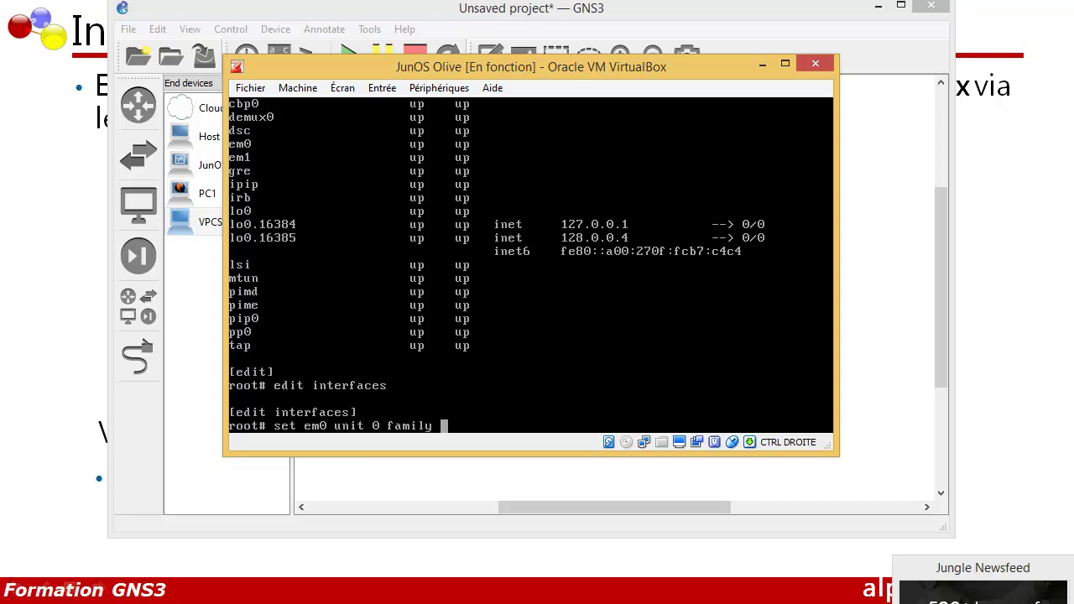
{"action": "type", "text": "inet"}
{"action": "key", "text": "BackSpace"}
{"action": "type", "text": "6"}
{"action": "key", "text": "BackSpace"}
{"action": "key", "text": "BackSpace"}
{"action": "type", "text": "qdd"}
{"action": "key", "text": "Return"}
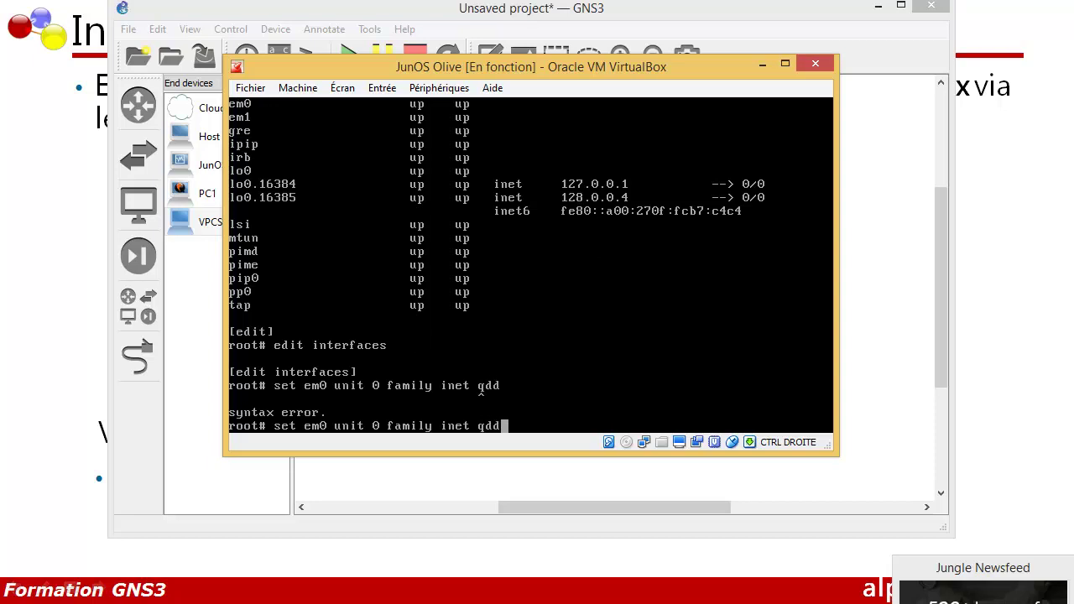
{"action": "key", "text": "Up"}
{"action": "key", "text": "Down"}
{"action": "key", "text": "Left"}
{"action": "key", "text": "Left"}
{"action": "key", "text": "BackSpace"}
{"action": "type", "text": "a"}
{"action": "key", "text": "Right"}
{"action": "key", "text": "Right"}
{"action": "type", "text": "192.168.0.1/24"}
{"action": "key", "text": "Return"}
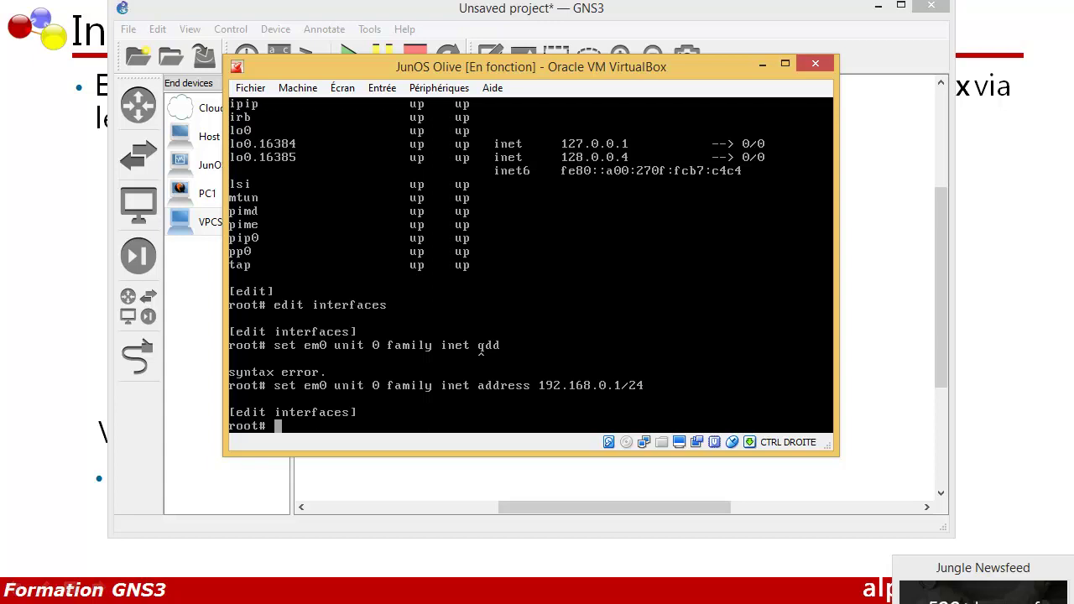
Commit em0, set em1 unit 0 inet address 192.168.1.1/24 from the recalled command, and commit again
{"action": "type", "text": "commit"}
{"action": "key", "text": "Return"}
{"action": "key", "text": "Up"}
{"action": "key", "text": "Up"}
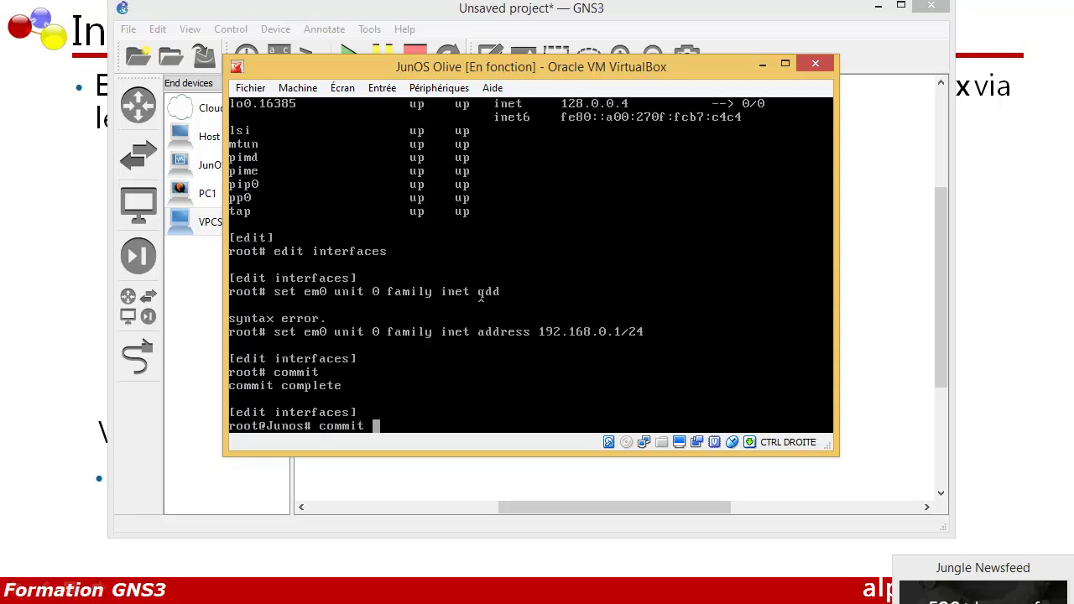
{"action": "key", "text": "Left"}
{"action": "key", "text": "Left"}
{"action": "key", "text": "Left"}
{"action": "key", "text": "Left"}
{"action": "key", "text": "Left"}
{"action": "key", "text": "Left"}
{"action": "key", "text": "BackSpace"}
{"action": "type", "text": "1"}
{"action": "key", "text": "Left"}
{"action": "key", "text": "Left"}
{"action": "key", "text": "Left"}
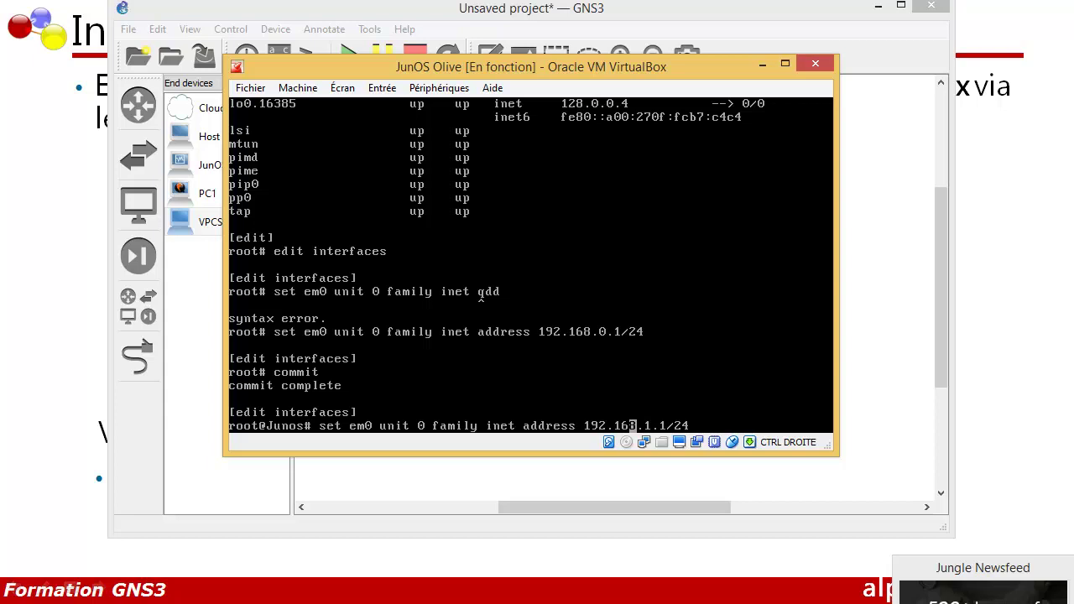
{"action": "key", "text": "Left"}
{"action": "key", "text": "Left"}
{"action": "key", "text": "Left"}
{"action": "key", "text": "Left"}
{"action": "key", "text": "Left"}
{"action": "key", "text": "Left"}
{"action": "key", "text": "Left"}
{"action": "key", "text": "Left"}
{"action": "key", "text": "Left"}
{"action": "key", "text": "Left"}
{"action": "key", "text": "Left"}
{"action": "key", "text": "Left"}
{"action": "key", "text": "Left"}
{"action": "key", "text": "Left"}
{"action": "key", "text": "Left"}
{"action": "key", "text": "Left"}
{"action": "key", "text": "Left"}
{"action": "key", "text": "Left"}
{"action": "key", "text": "Left"}
{"action": "key", "text": "Left"}
{"action": "key", "text": "Left"}
{"action": "key", "text": "Left"}
{"action": "key", "text": "Left"}
{"action": "key", "text": "Left"}
{"action": "key", "text": "Left"}
{"action": "key", "text": "Left"}
{"action": "key", "text": "Left"}
{"action": "key", "text": "Left"}
{"action": "key", "text": "Left"}
{"action": "key", "text": "Left"}
{"action": "key", "text": "Left"}
{"action": "key", "text": "Left"}
{"action": "key", "text": "Left"}
{"action": "key", "text": "Left"}
{"action": "key", "text": "BackSpace"}
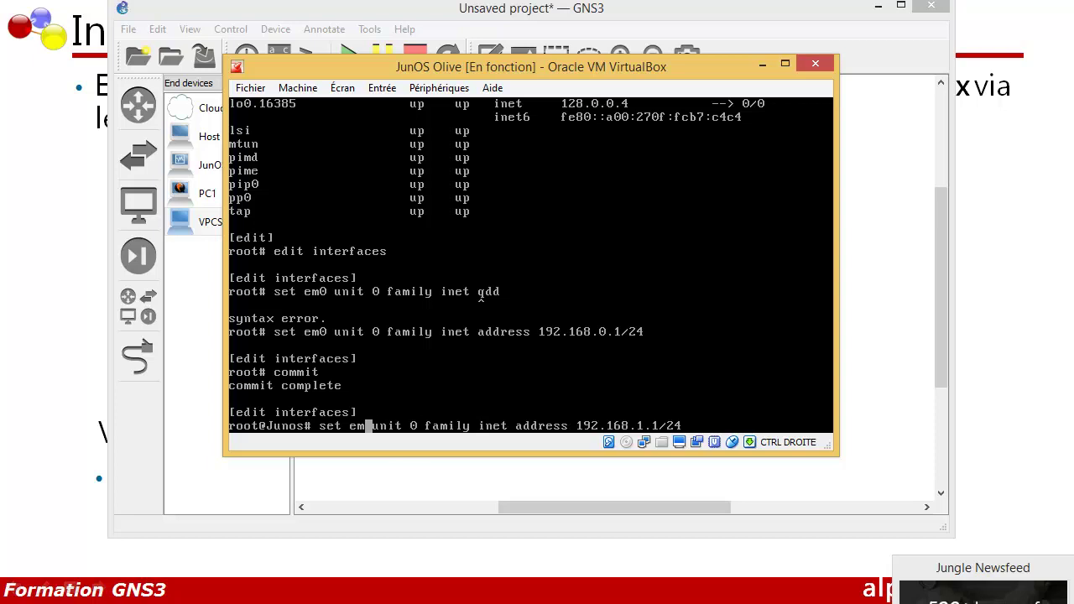
{"action": "type", "text": "1"}
{"action": "key", "text": "Right"}
{"action": "key", "text": "Right"}
{"action": "key", "text": "Right"}
{"action": "key", "text": "Right"}
{"action": "key", "text": "Right"}
{"action": "key", "text": "Right"}
{"action": "key", "text": "Right"}
{"action": "key", "text": "Right"}
{"action": "key", "text": "Right"}
{"action": "key", "text": "Right"}
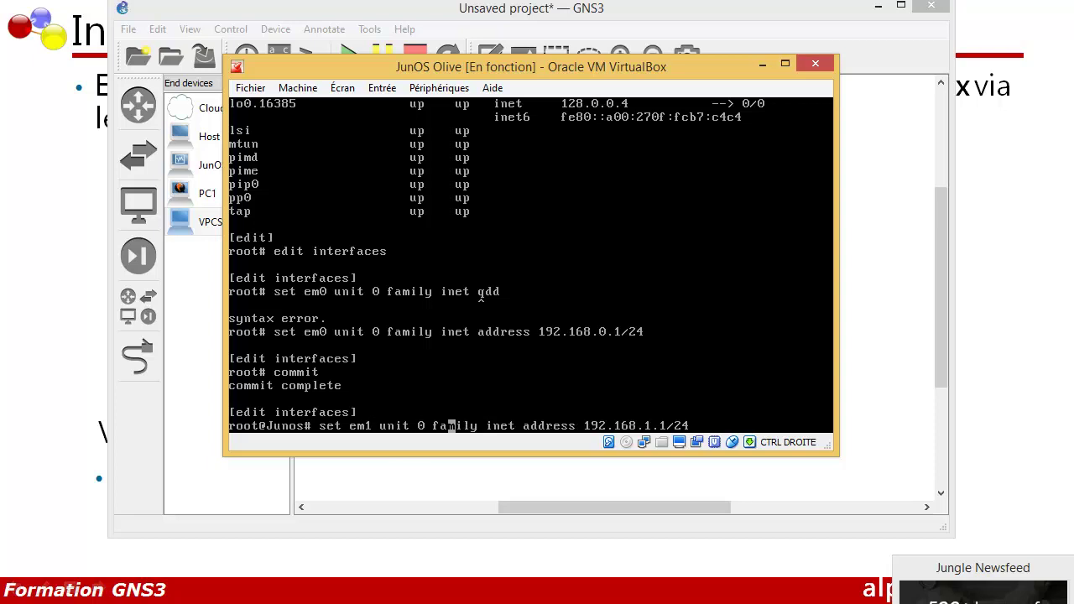
{"action": "key", "text": "Return"}
{"action": "type", "text": "commit"}
{"action": "key", "text": "Return"}
{"action": "key", "text": "Return"}
{"action": "key", "text": "Return"}
{"action": "key", "text": "Return"}
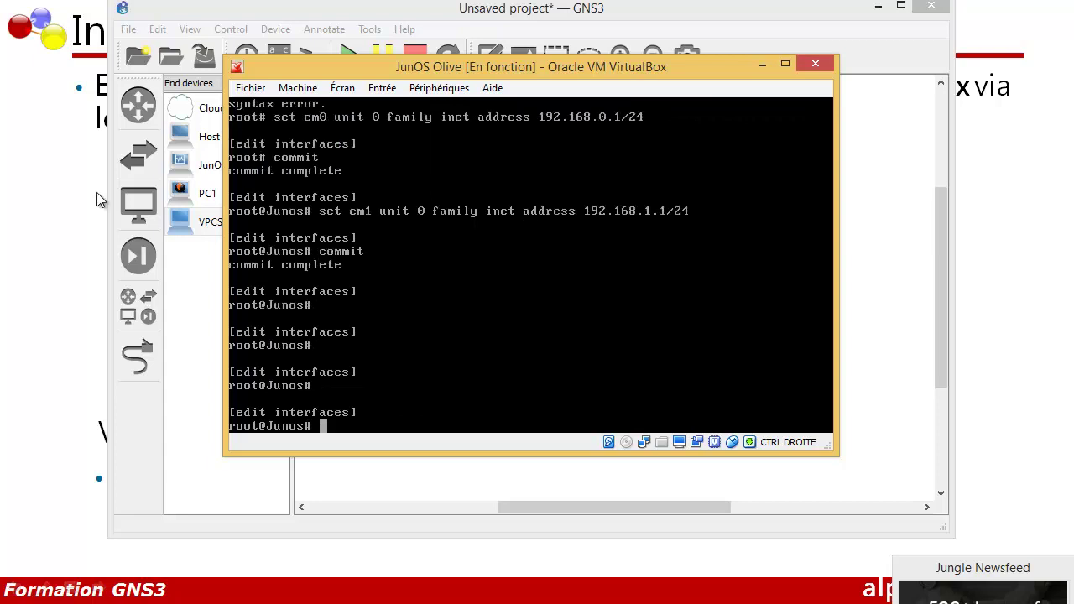
Minimize VirtualBox and start PC1 and PC2 in the GNS3 topology
{"action": "left_click", "coordinate": [761, 69]}
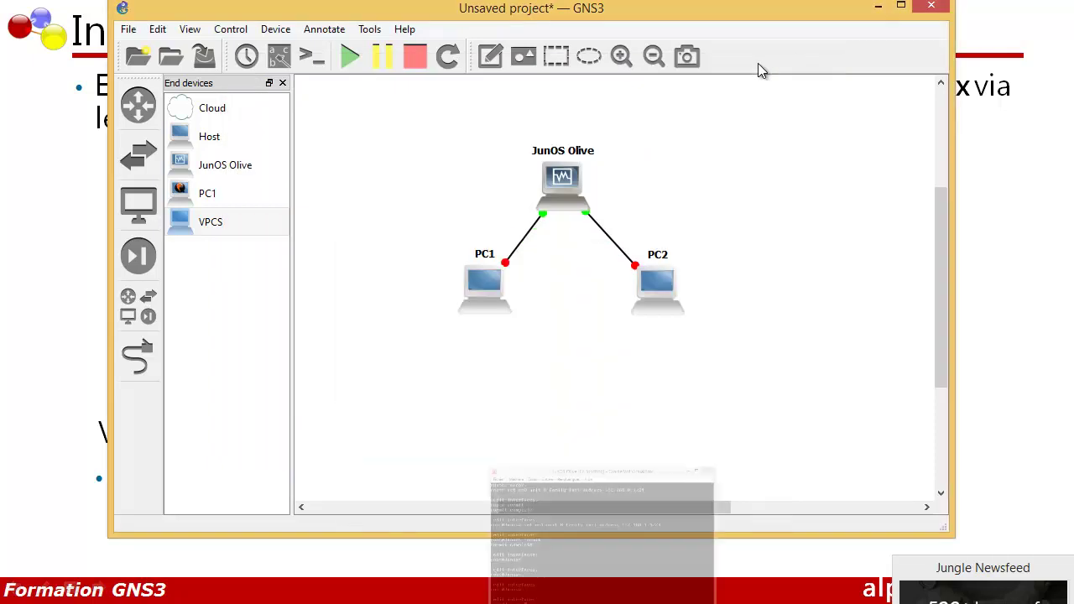
{"action": "right_click", "coordinate": [474, 303]}
{"action": "left_click", "coordinate": [513, 420]}
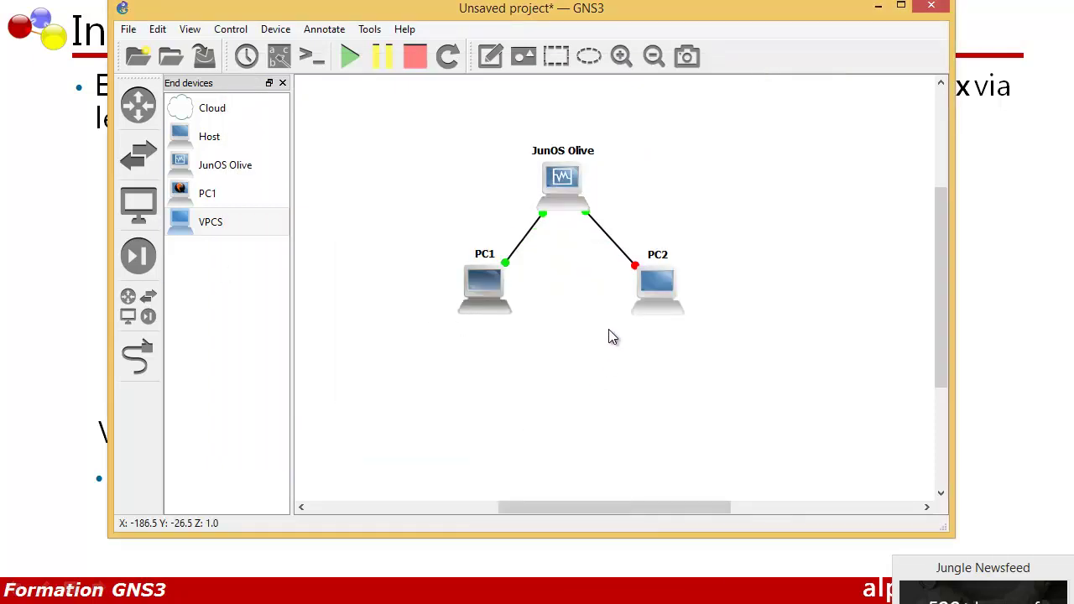
{"action": "right_click", "coordinate": [661, 300]}
{"action": "left_click", "coordinate": [682, 414]}
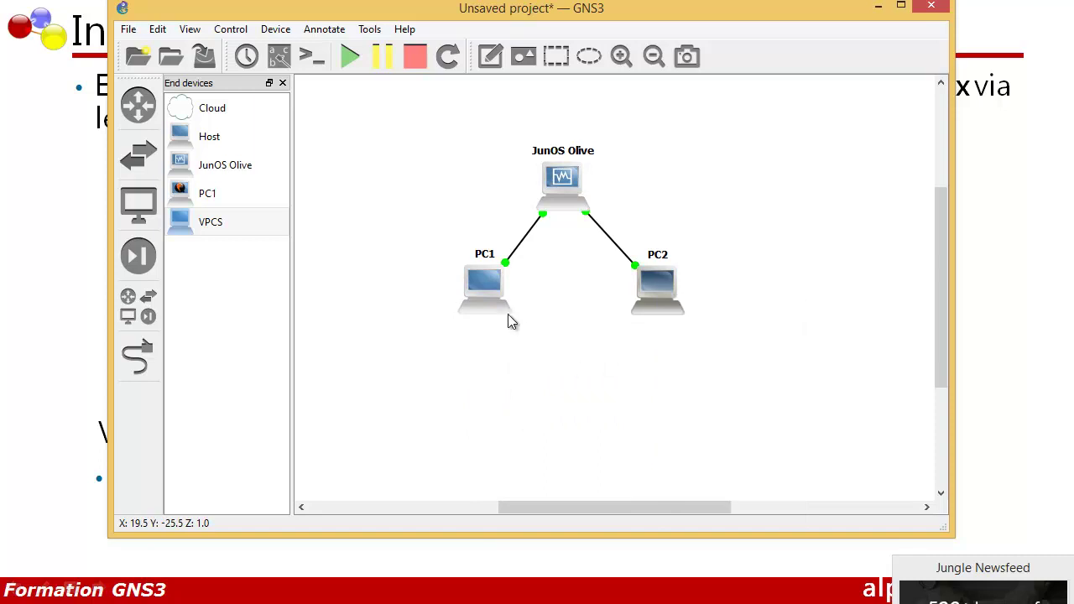
Open SuperPuTTY consoles to PC1 and PC2, declining the upgrade offer, and switch to PC1's tab
{"action": "right_click", "coordinate": [485, 289]}
{"action": "left_click", "coordinate": [531, 350]}
{"action": "right_click", "coordinate": [657, 287]}
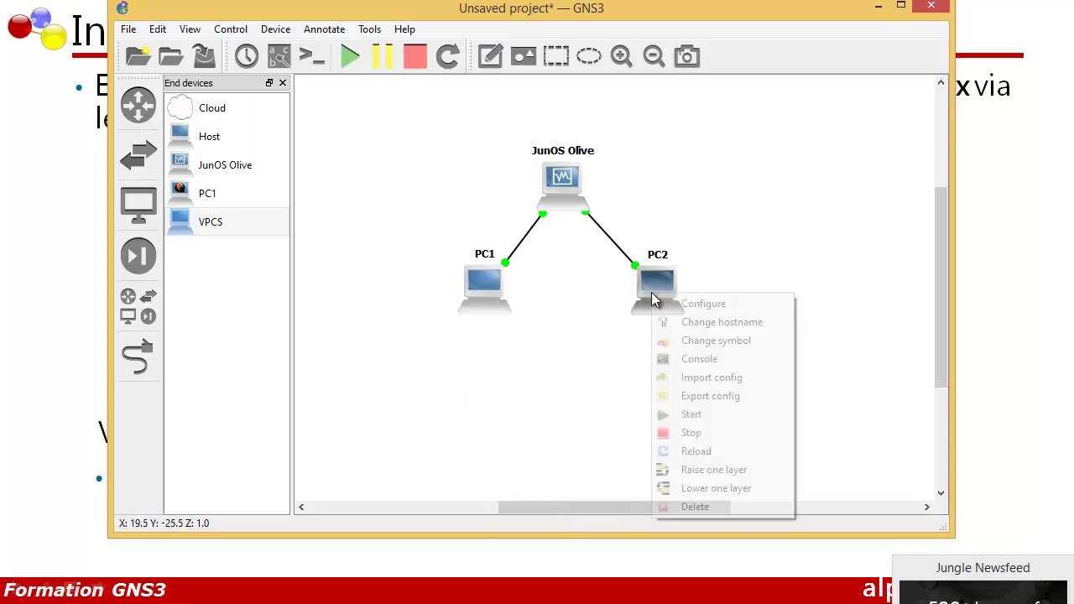
{"action": "left_click", "coordinate": [678, 356]}
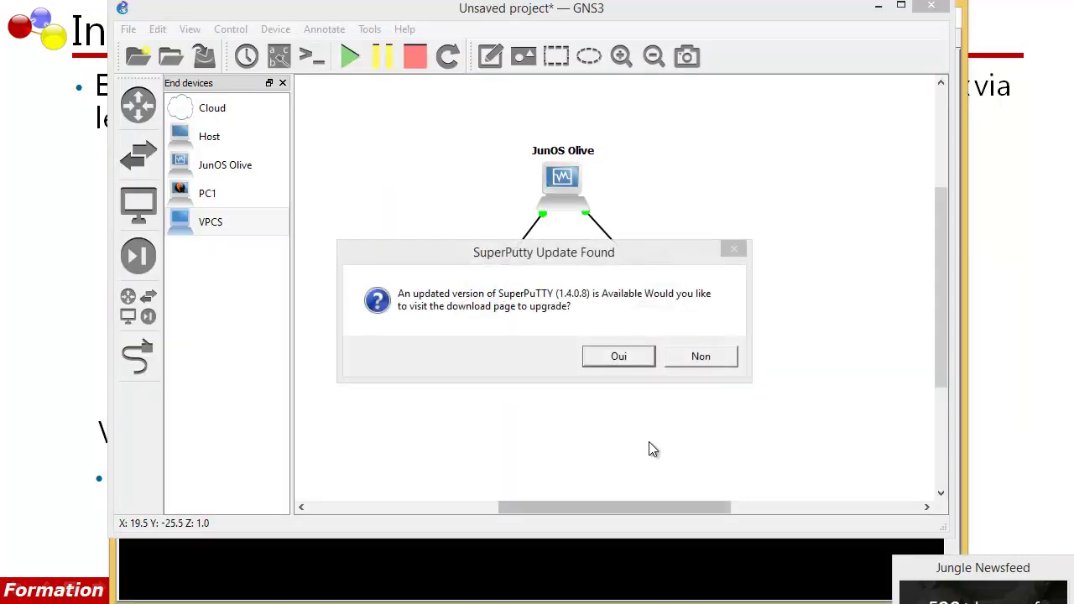
{"action": "left_click", "coordinate": [682, 359]}
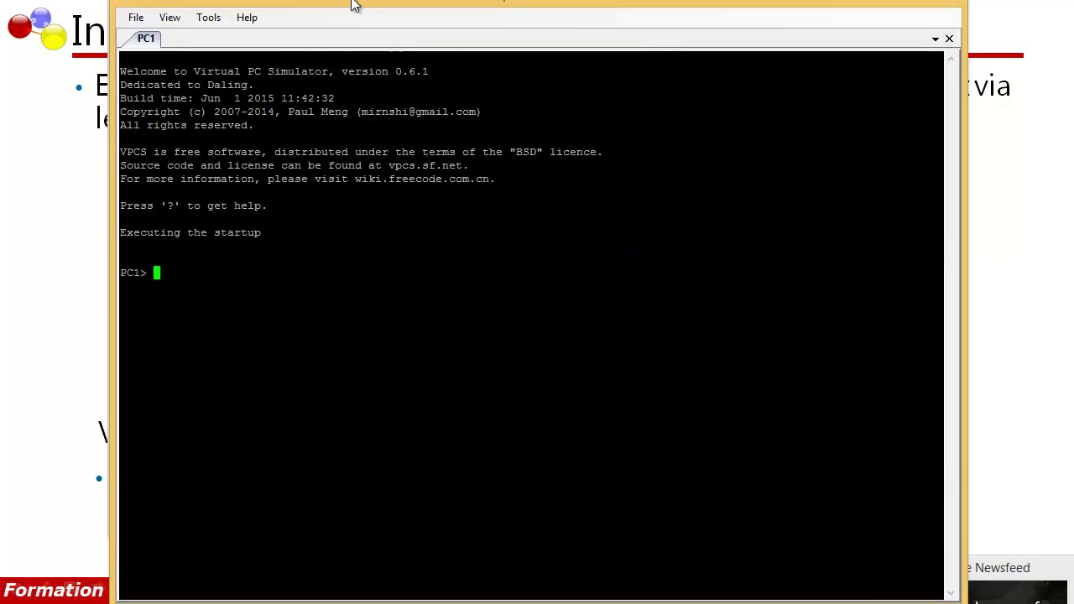
{"action": "left_click_drag", "start_coordinate": [503, 0], "coordinate": [343, 298]}
{"action": "right_click", "coordinate": [649, 276]}
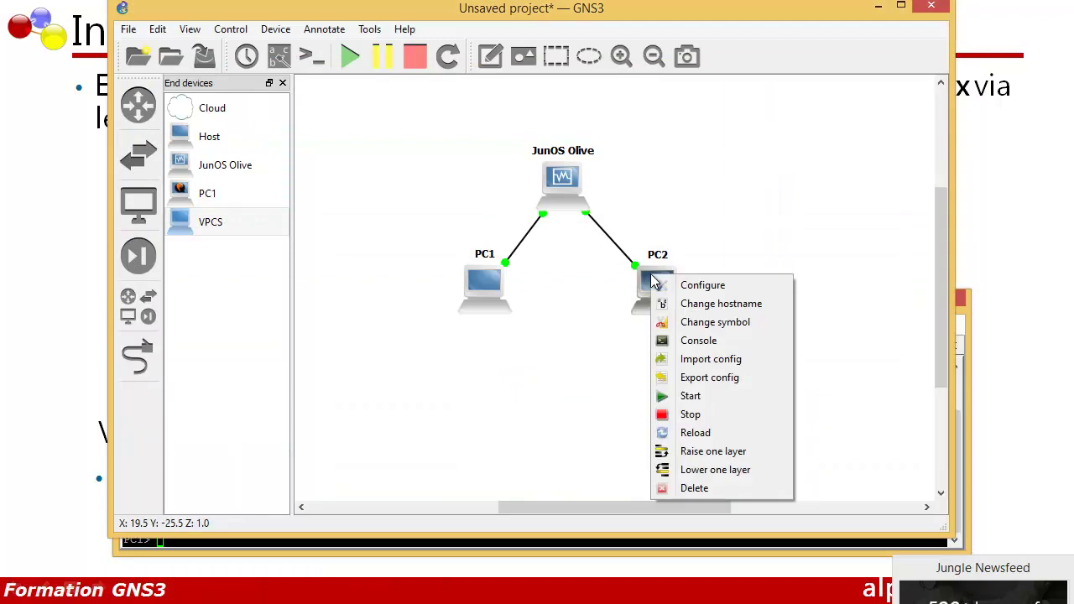
{"action": "left_click", "coordinate": [676, 348]}
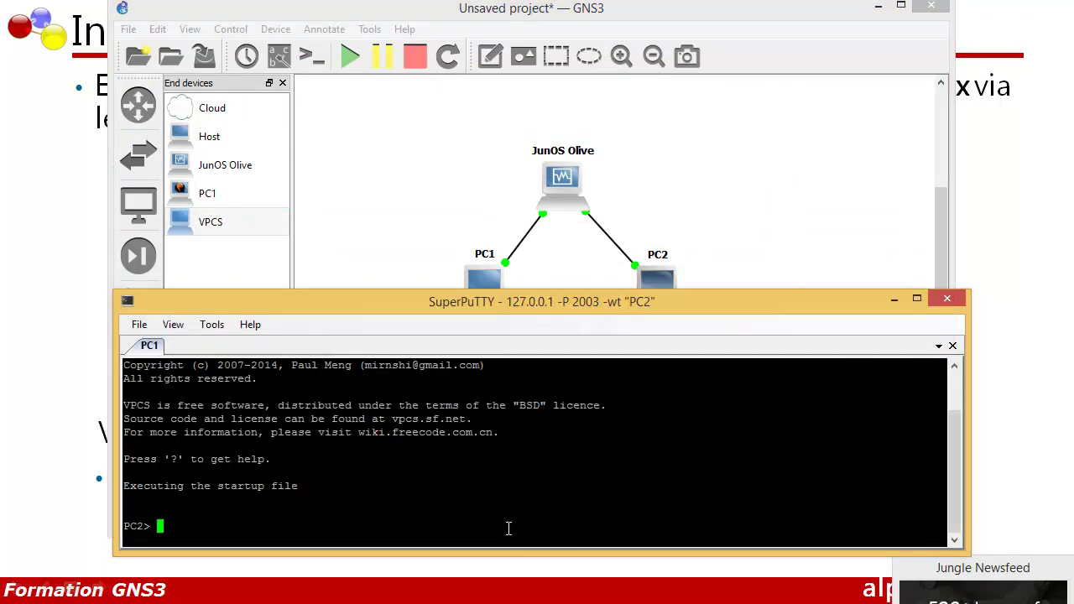
{"action": "left_click_drag", "start_coordinate": [311, 305], "coordinate": [304, 327]}
{"action": "left_click", "coordinate": [166, 383]}
Give PC1 address 192.168.0.2/24 with gateway 192.168.0.1
{"action": "type", "text": "i"}
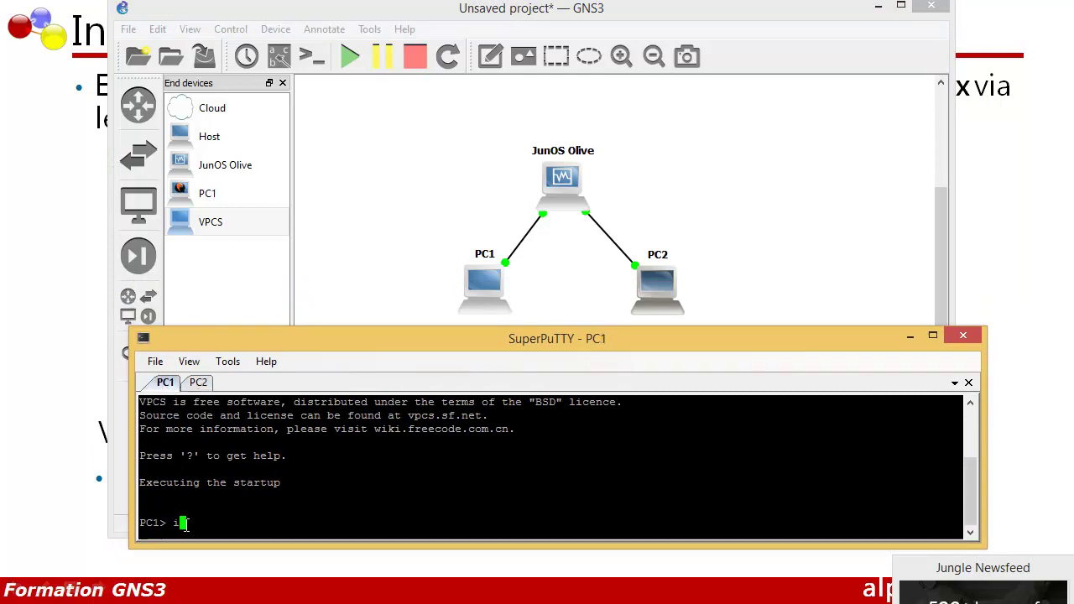
{"action": "type", "text": "p 192.168.0"}
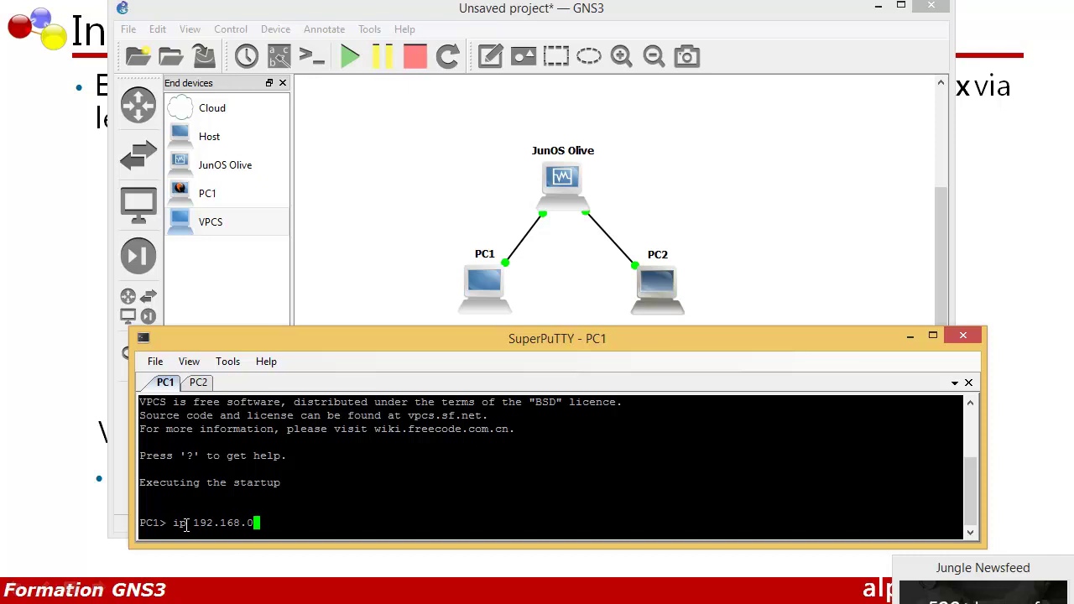
{"action": "type", "text": ".2 24 192.168."}
{"action": "type", "text": "1"}
{"action": "key", "text": "BackSpace"}
{"action": "type", "text": "0.1"}
{"action": "key", "text": "Return"}
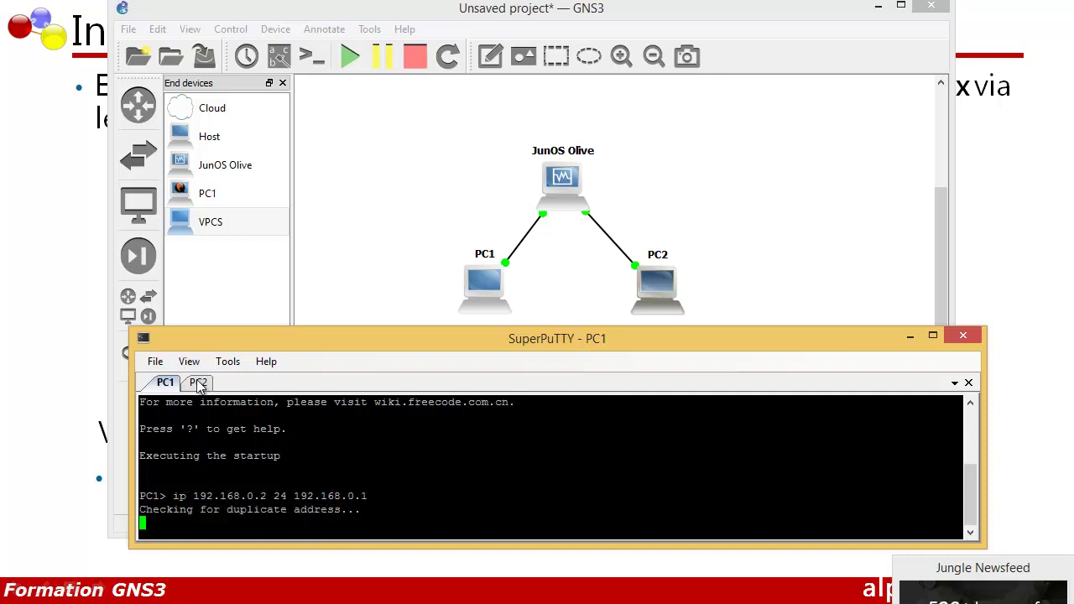
Give PC2 address 192.168.1.2/24 with gateway 192.168.1.1
{"action": "left_click", "coordinate": [200, 383]}
{"action": "type", "text": "ip "}
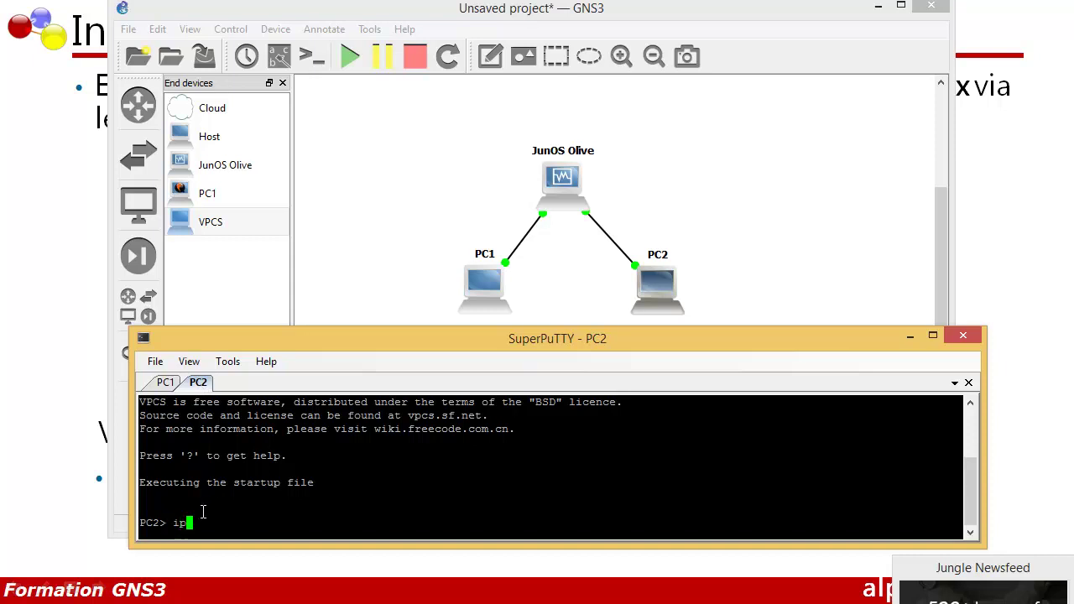
{"action": "type", "text": "192.168.1.2 24 "}
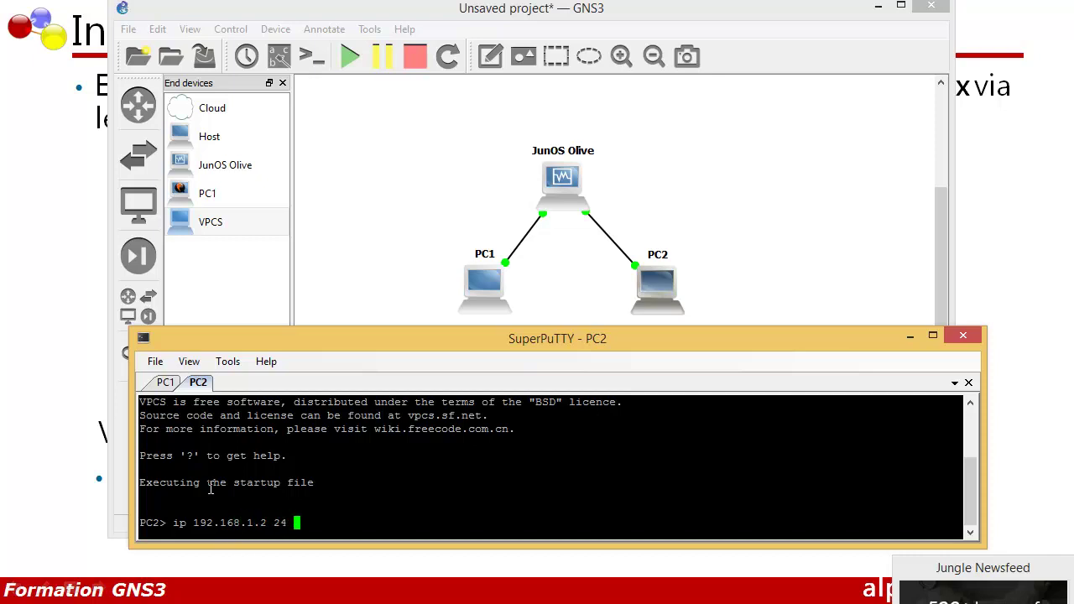
{"action": "type", "text": "192.168.1.1"}
{"action": "key", "text": "Return"}
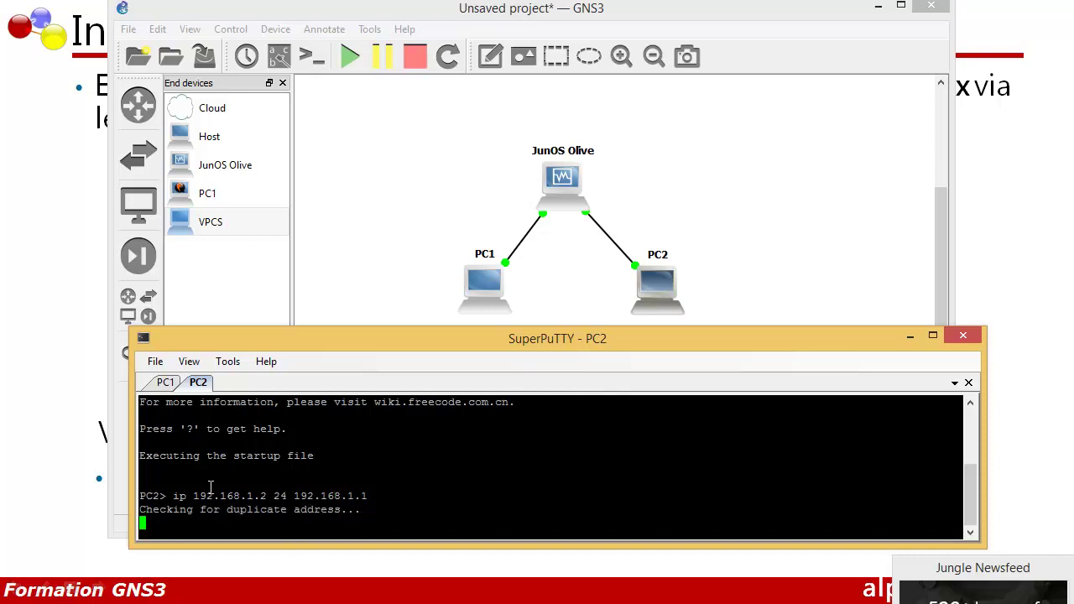
{"action": "left_click", "coordinate": [165, 382]}
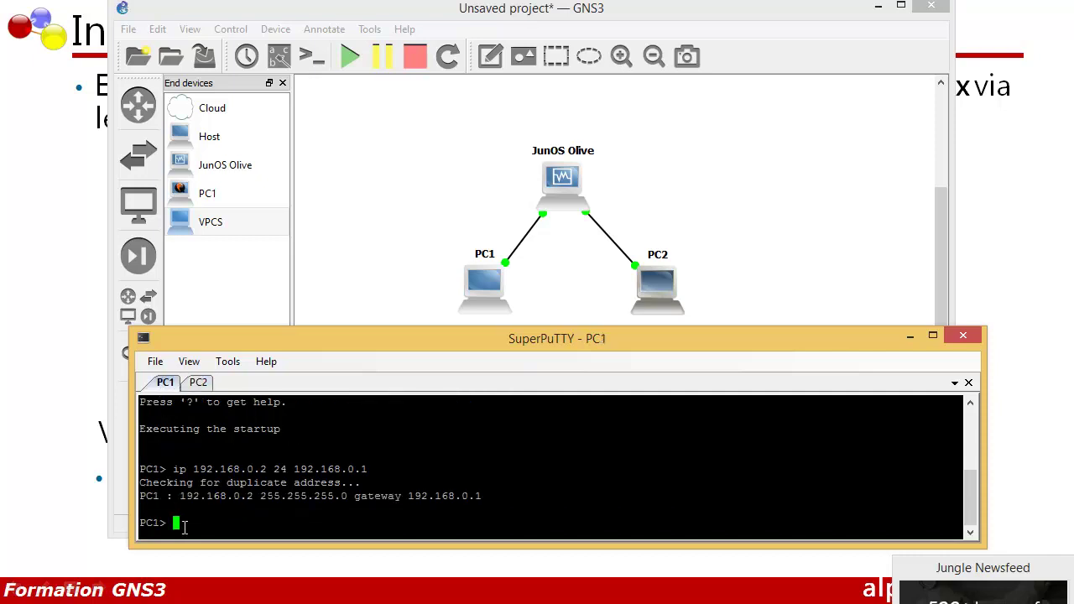
From PC1, ping 192.168.0.2 and then PC2 at 192.168.1.2
{"action": "type", "text": "ping"}
{"action": "type", "text": "192.168."}
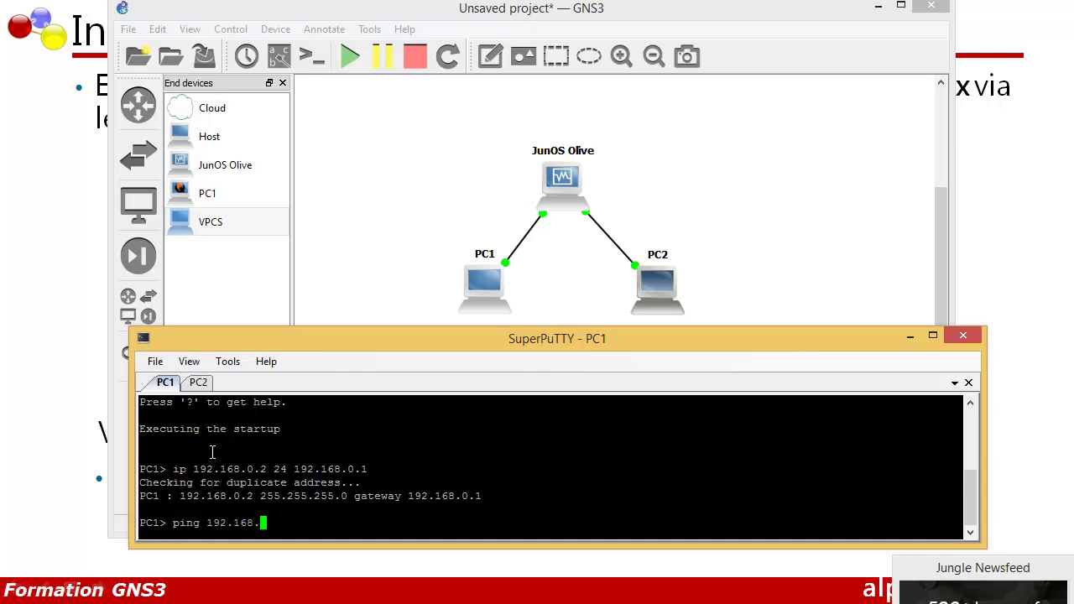
{"action": "type", "text": "0.2"}
{"action": "key", "text": "Return"}
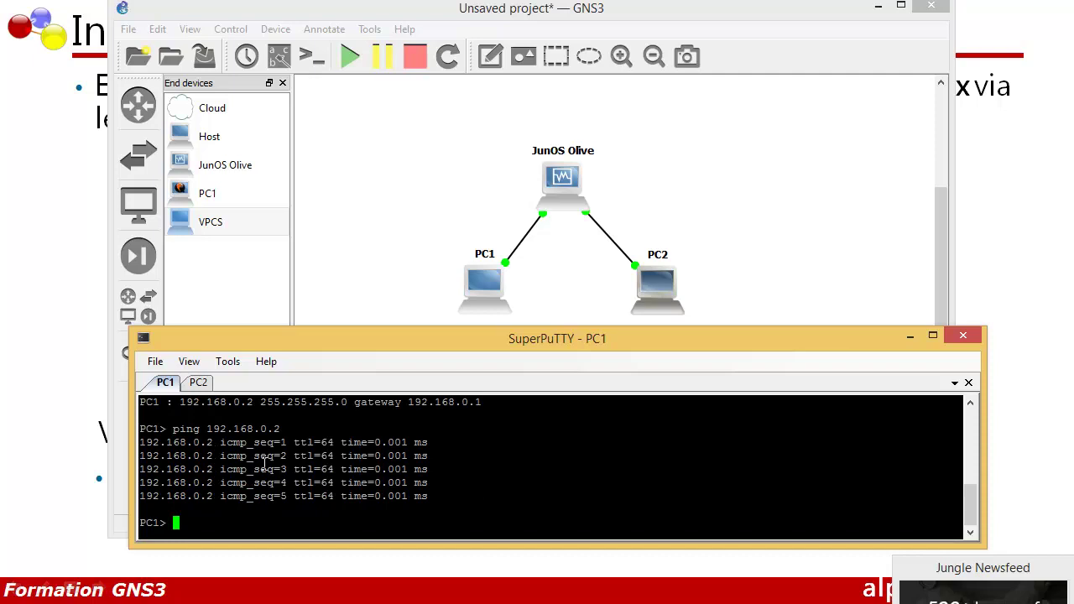
{"action": "key", "text": "Up"}
{"action": "key", "text": "Left"}
{"action": "key", "text": "Left"}
{"action": "key", "text": "Left"}
{"action": "key", "text": "Delete"}
{"action": "type", "text": "1"}
{"action": "key", "text": "Return"}
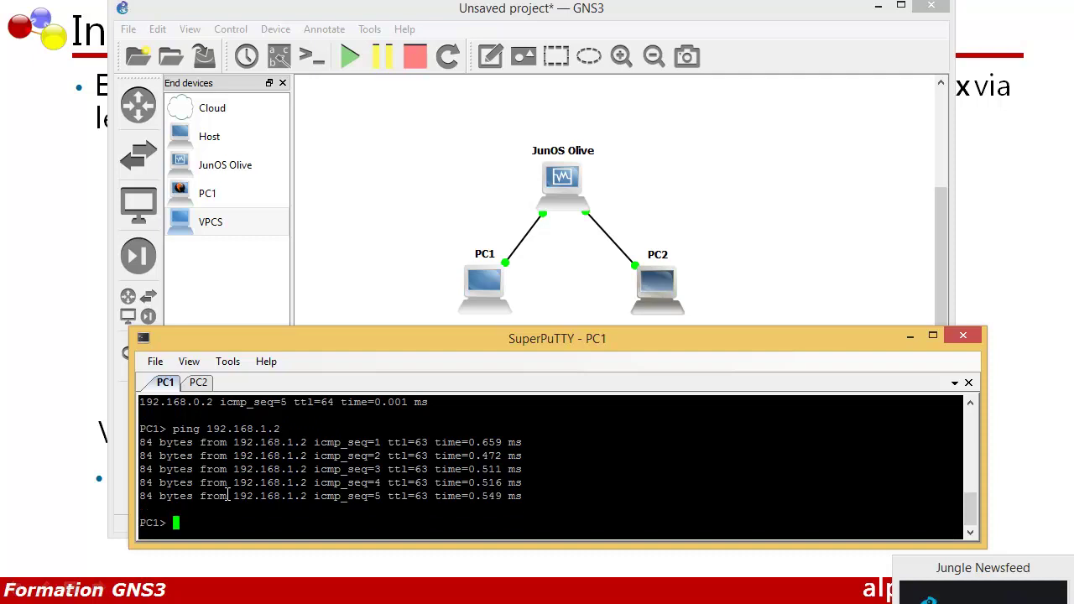
From PC2, ping PC1 at 192.168.0.2
{"action": "left_click", "coordinate": [198, 383]}
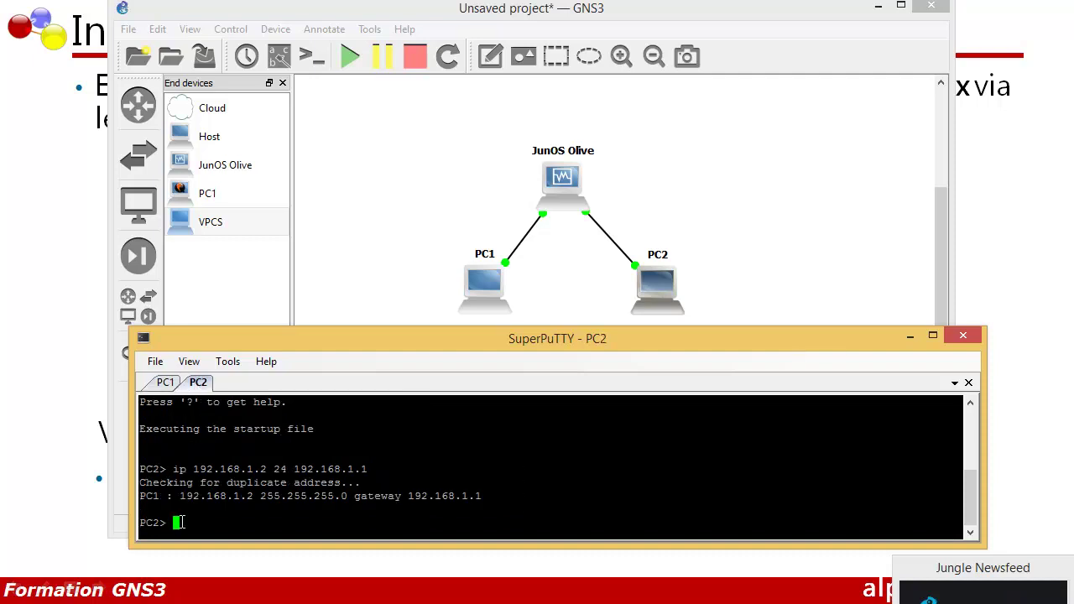
{"action": "type", "text": "ping 192.168.0.2"}
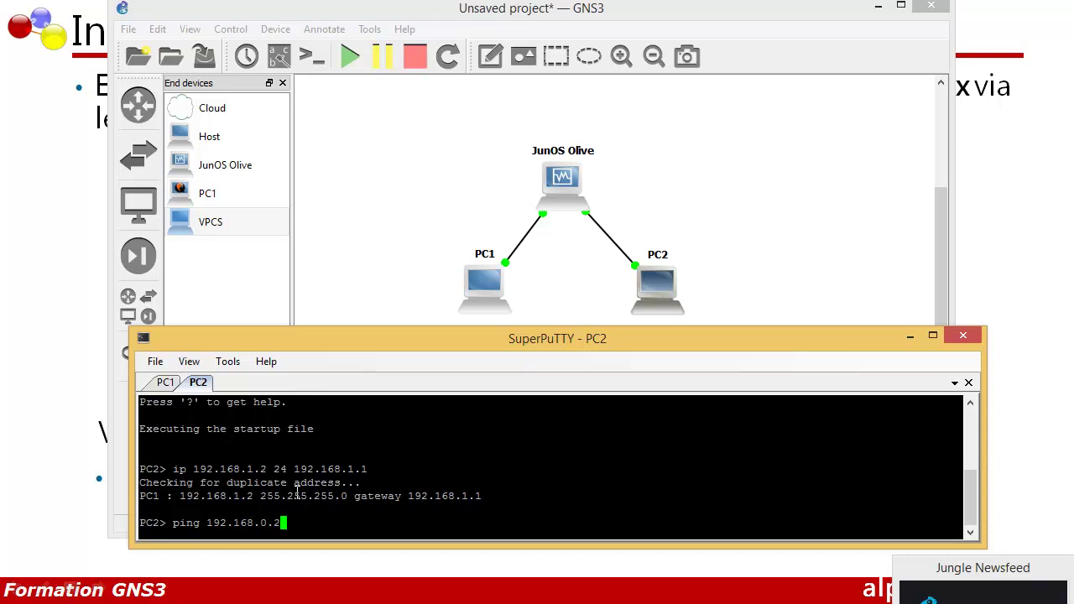
{"action": "key", "text": "Return"}
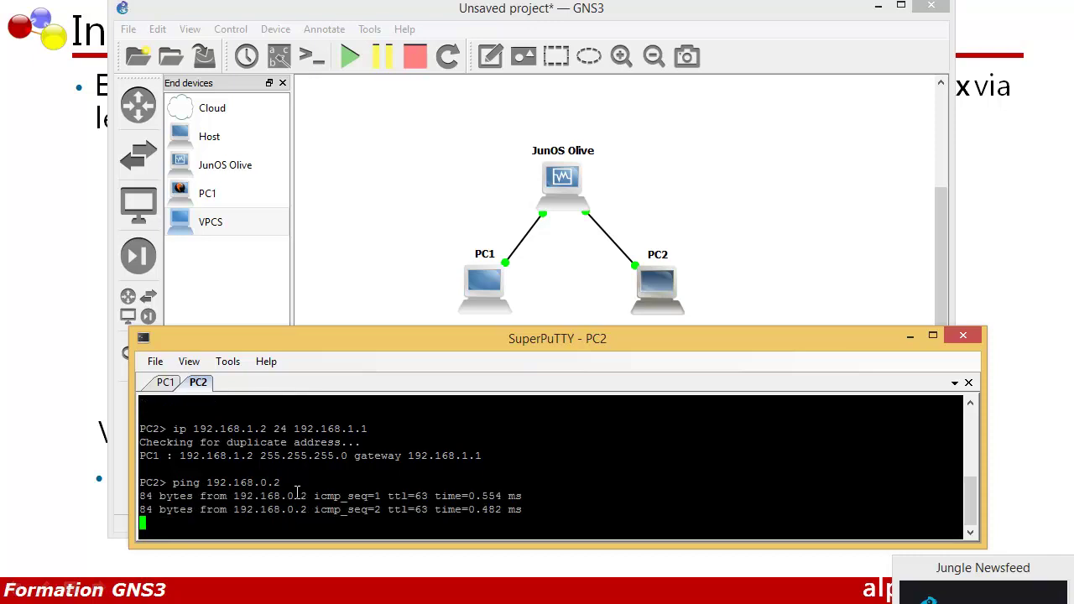